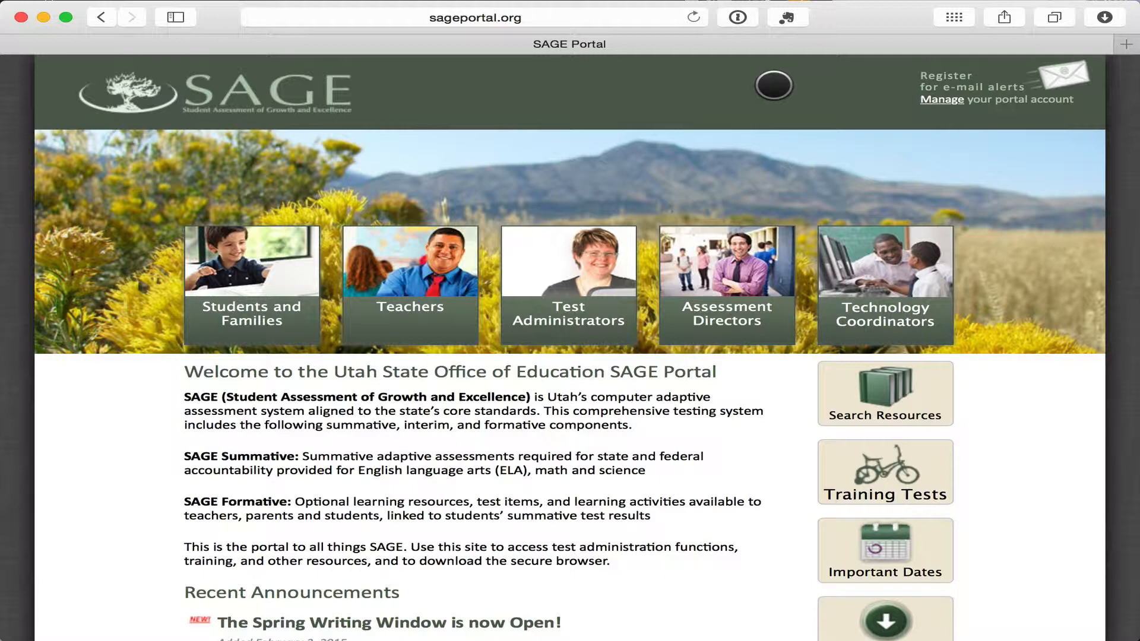
Open SAGE Formative from the portal's Teachers page and log in with a saved username and password.
left_click(418, 287)
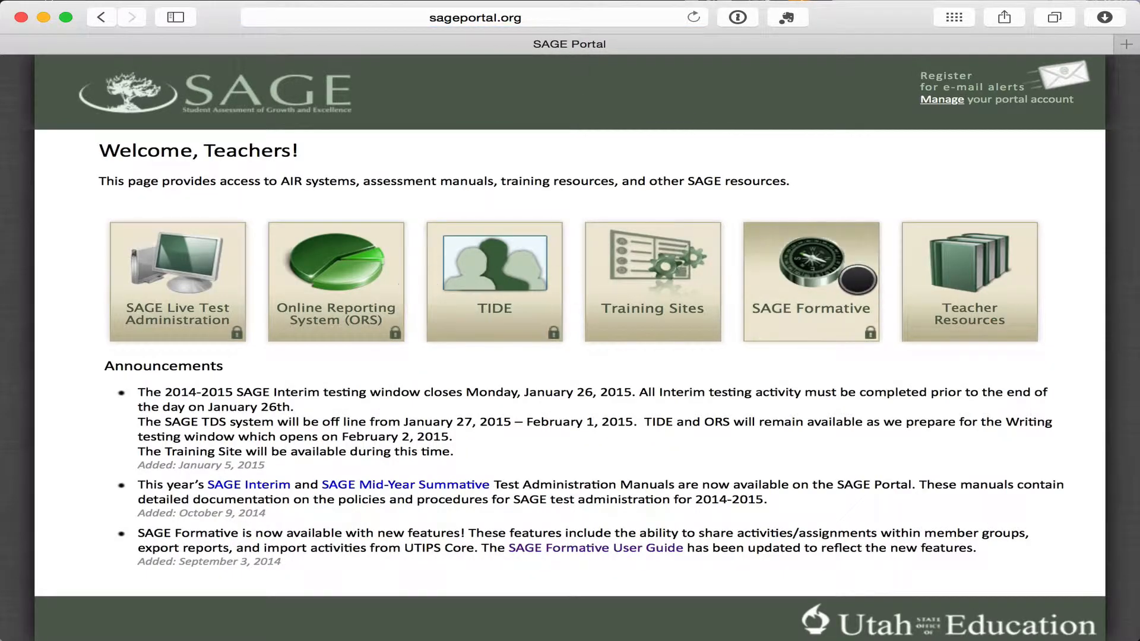
left_click(812, 281)
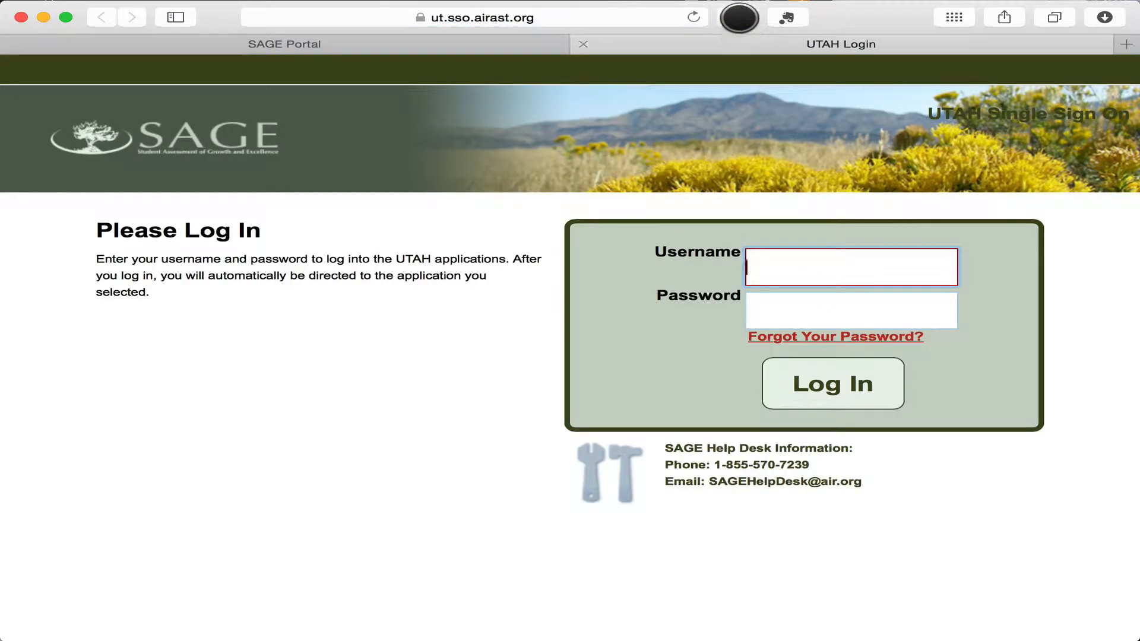
left_click(738, 17)
left_click(832, 81)
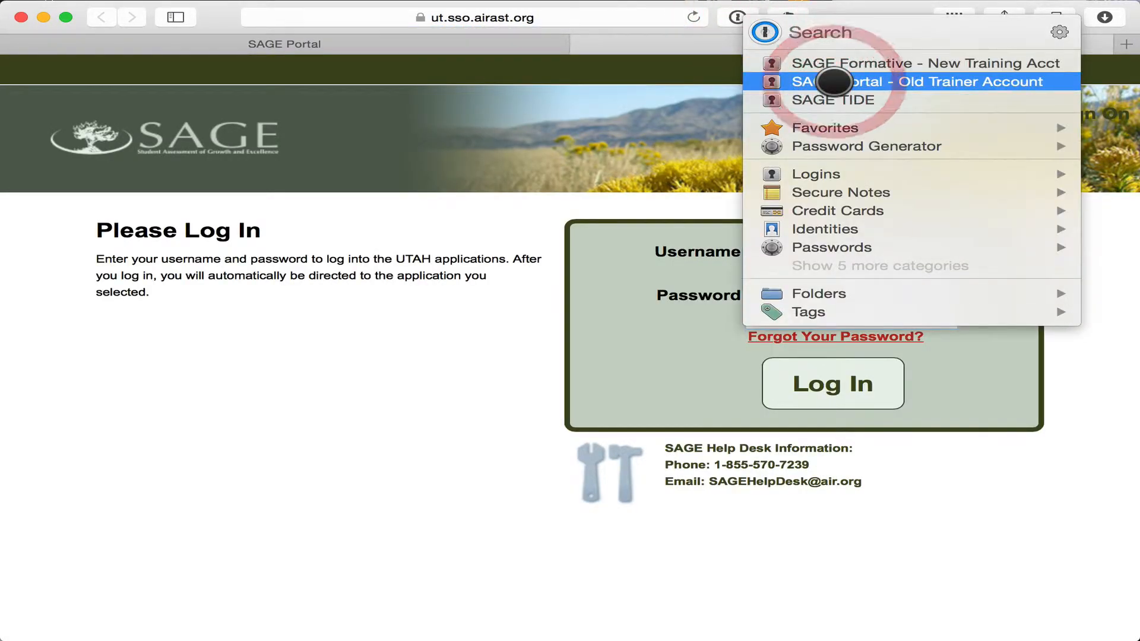
left_click(837, 99)
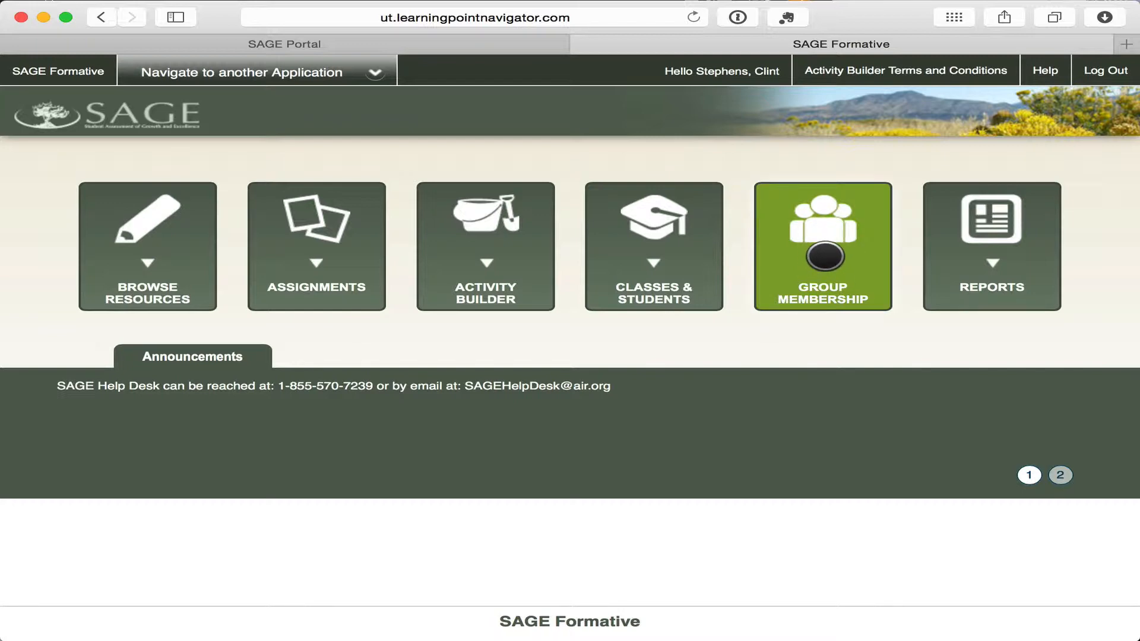
Open Group Membership and look through the educator groups with their managers and descriptions.
left_click(825, 256)
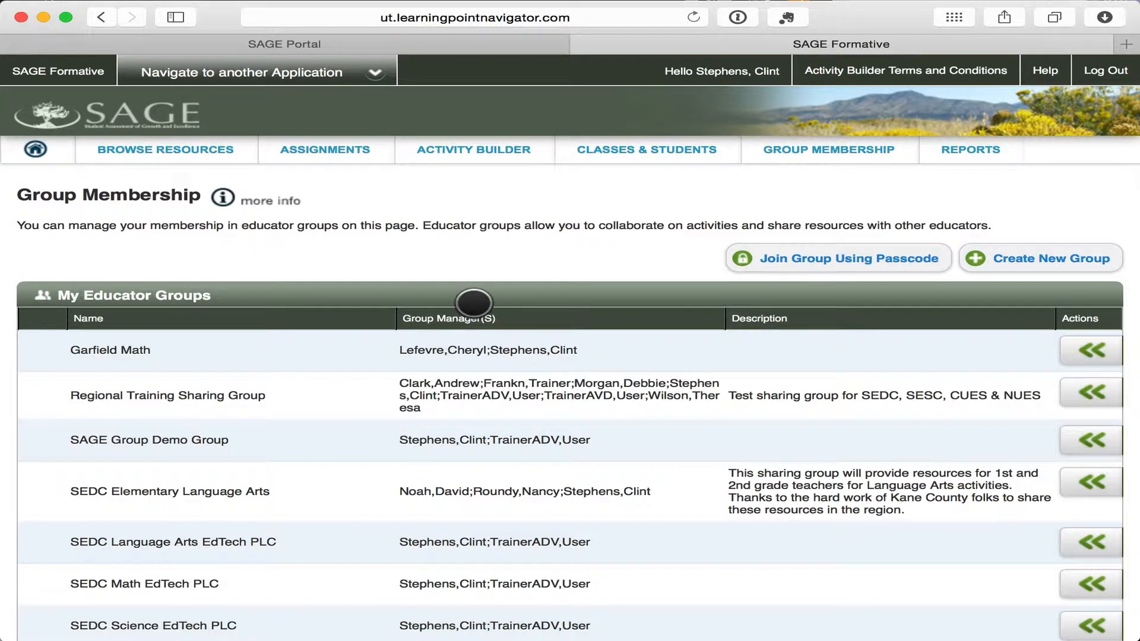
scroll(489, 439, "down", 2)
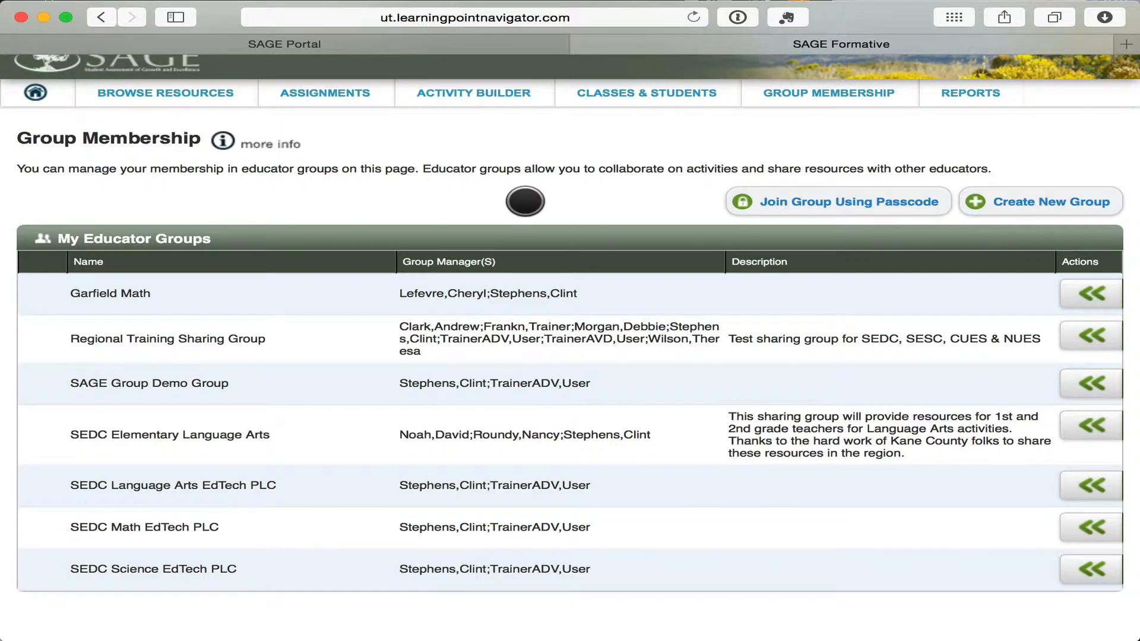
scroll(224, 473, "up", 1)
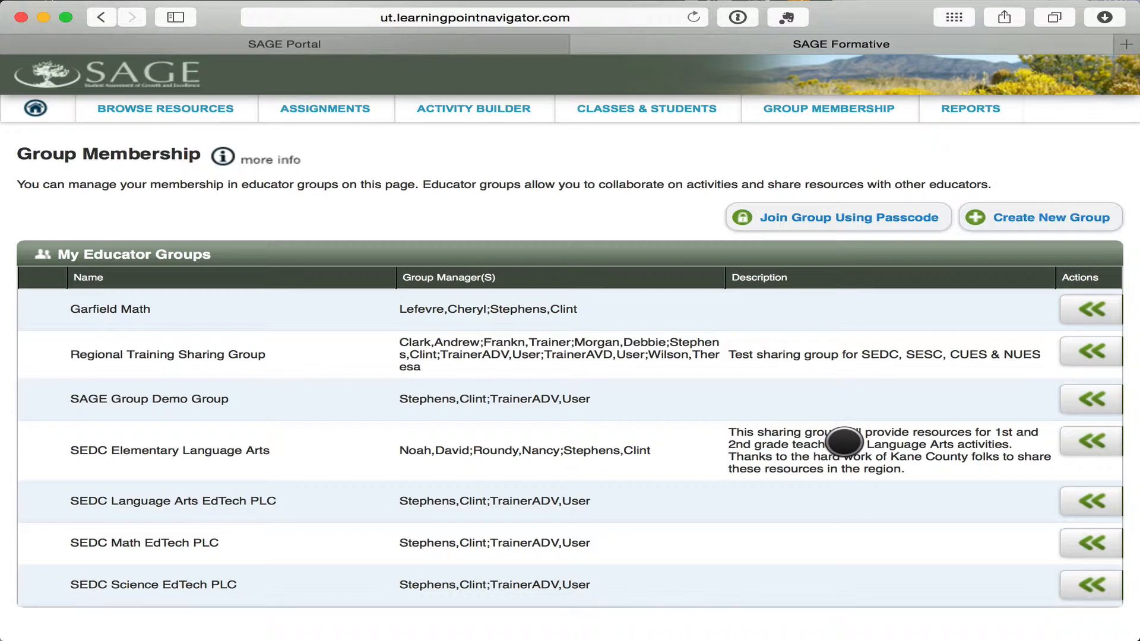
scroll(830, 442, "up", 2)
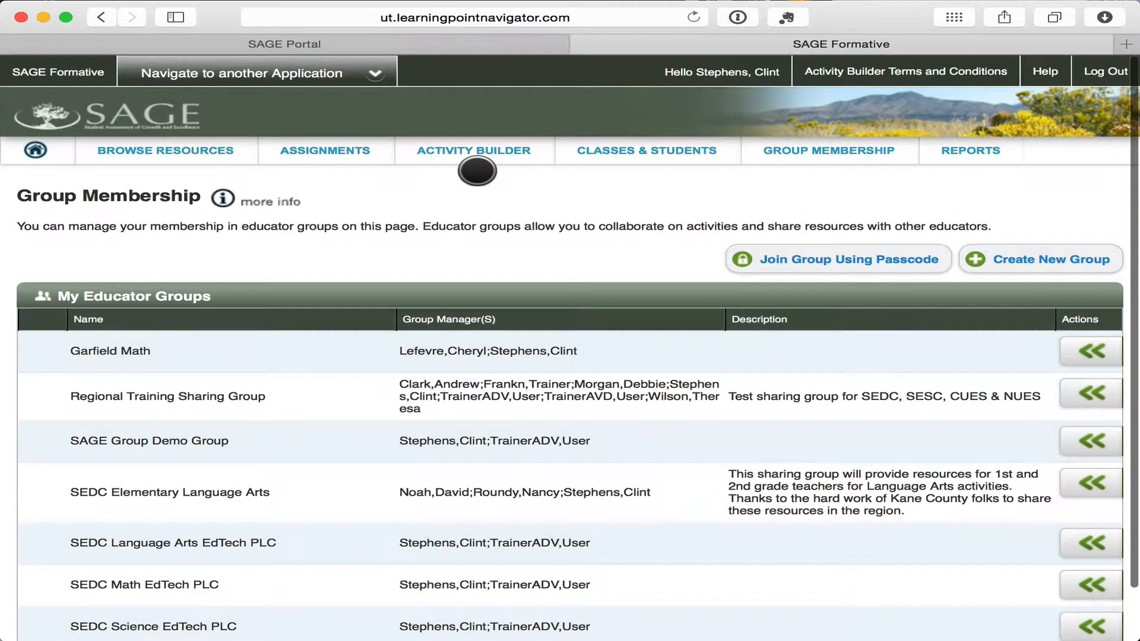
Open the resource search in Browse Resources and expand its Library filter.
left_click(156, 150)
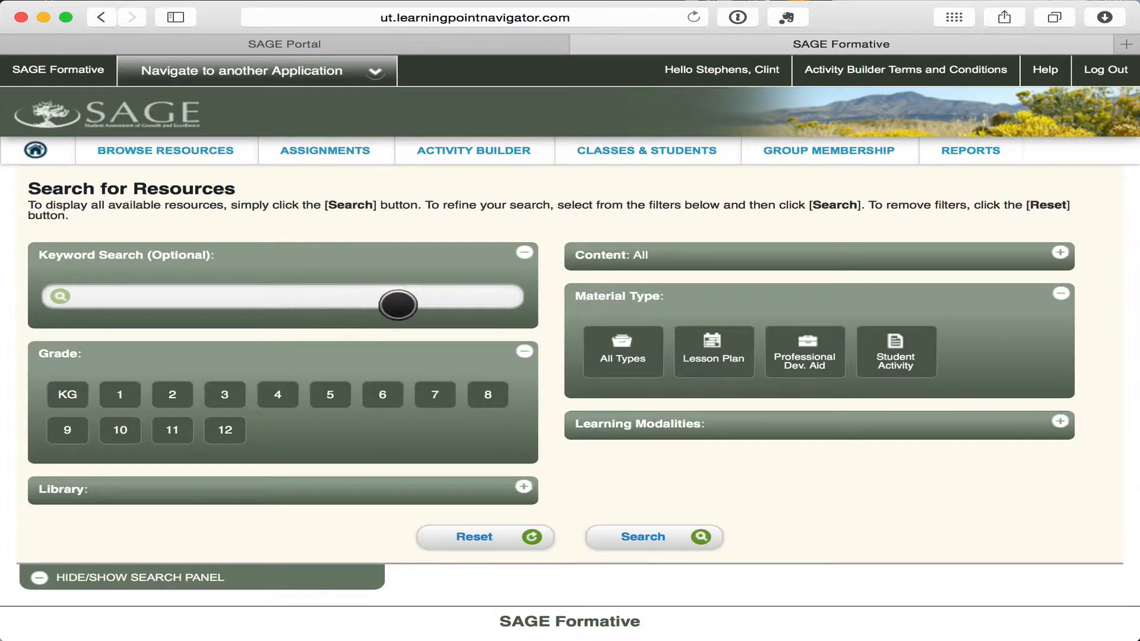
left_click(523, 486)
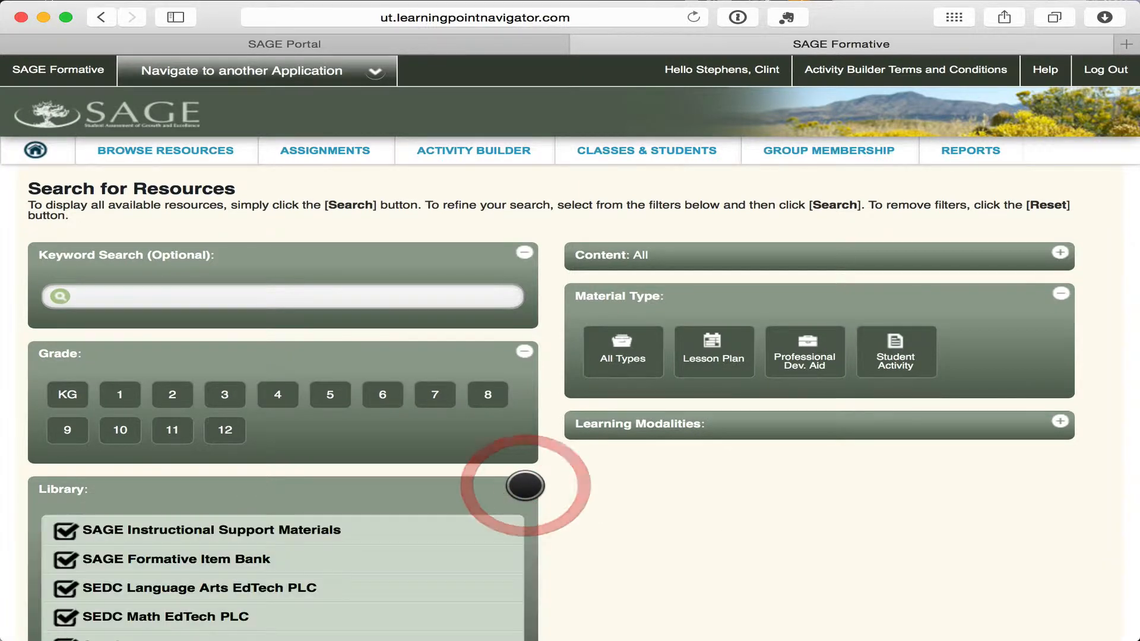
scroll(525, 486, "down", 2)
scroll(525, 486, "down", 3)
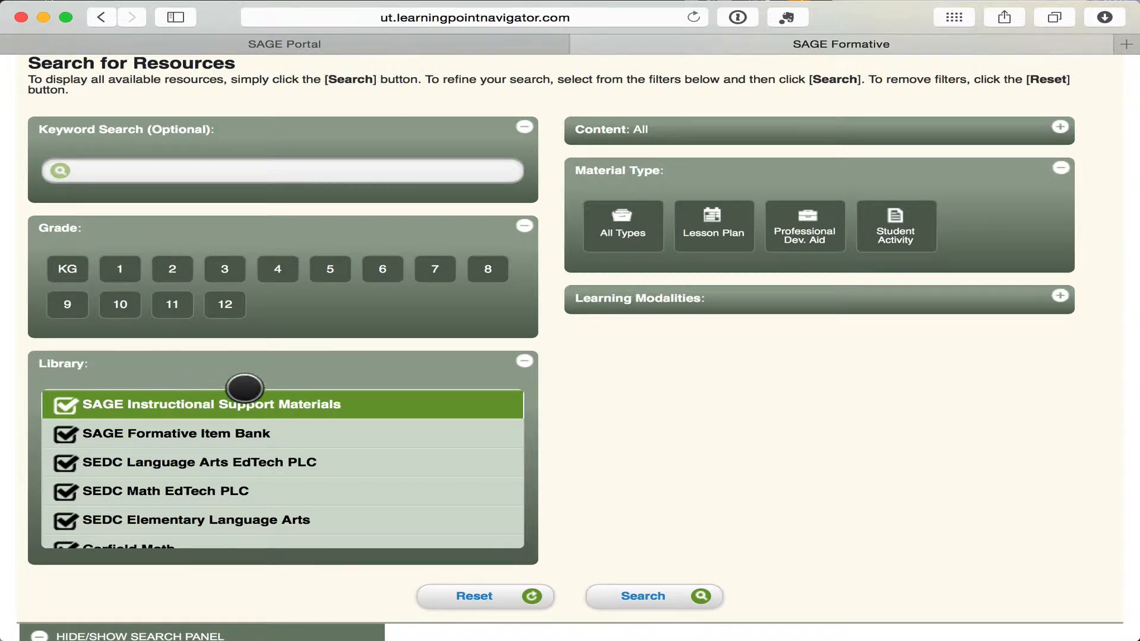
Deselect every library except SEDC Elementary Language Arts and run the resource search.
left_click(246, 402)
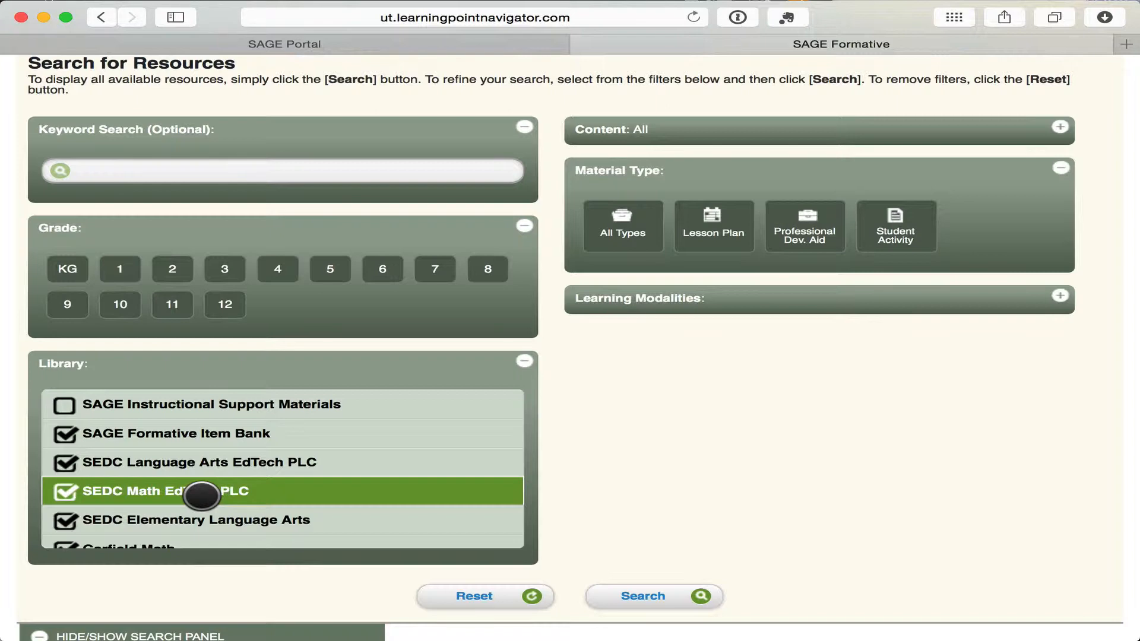
left_click(142, 434)
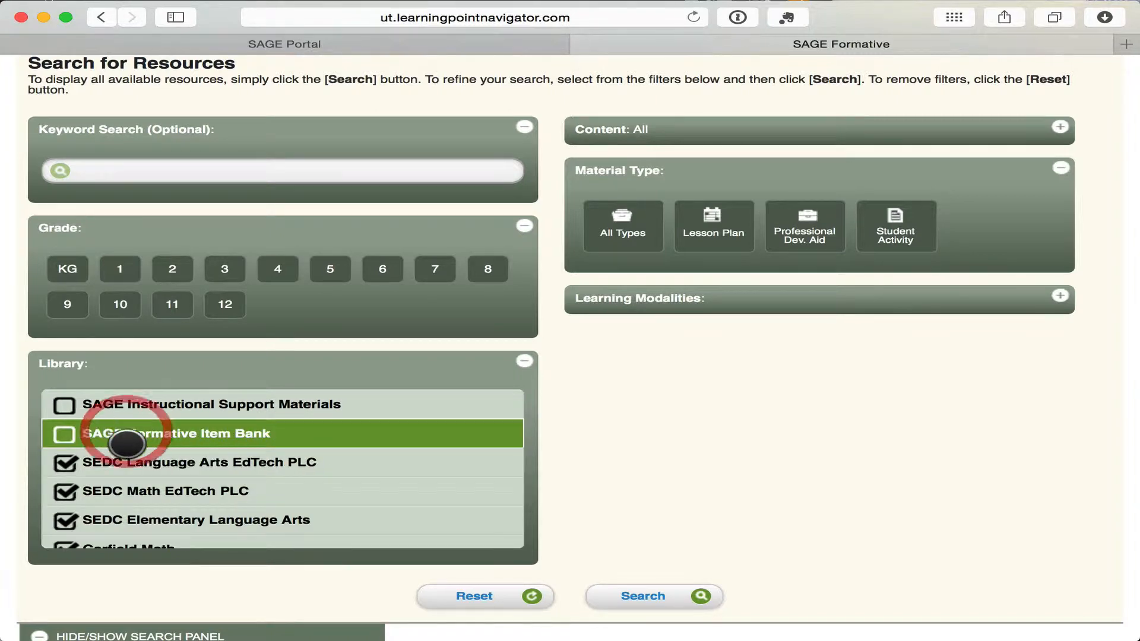
left_click(196, 461)
left_click(196, 490)
scroll(197, 490, "down", 2)
left_click(198, 488)
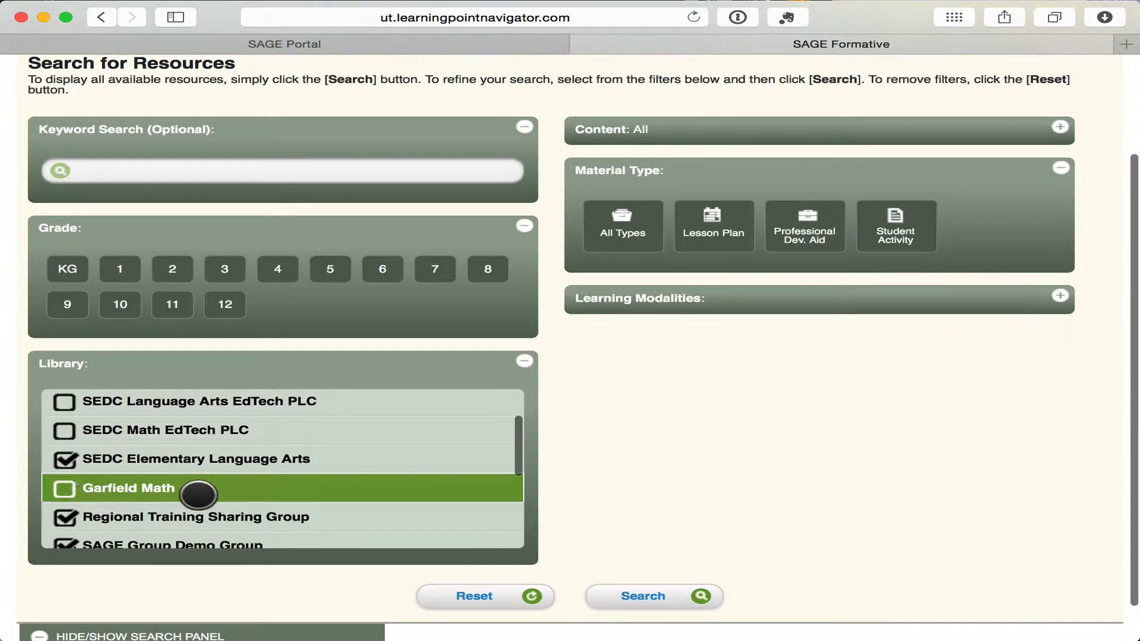
left_click(199, 516)
scroll(199, 517, "down", 2)
left_click(199, 484)
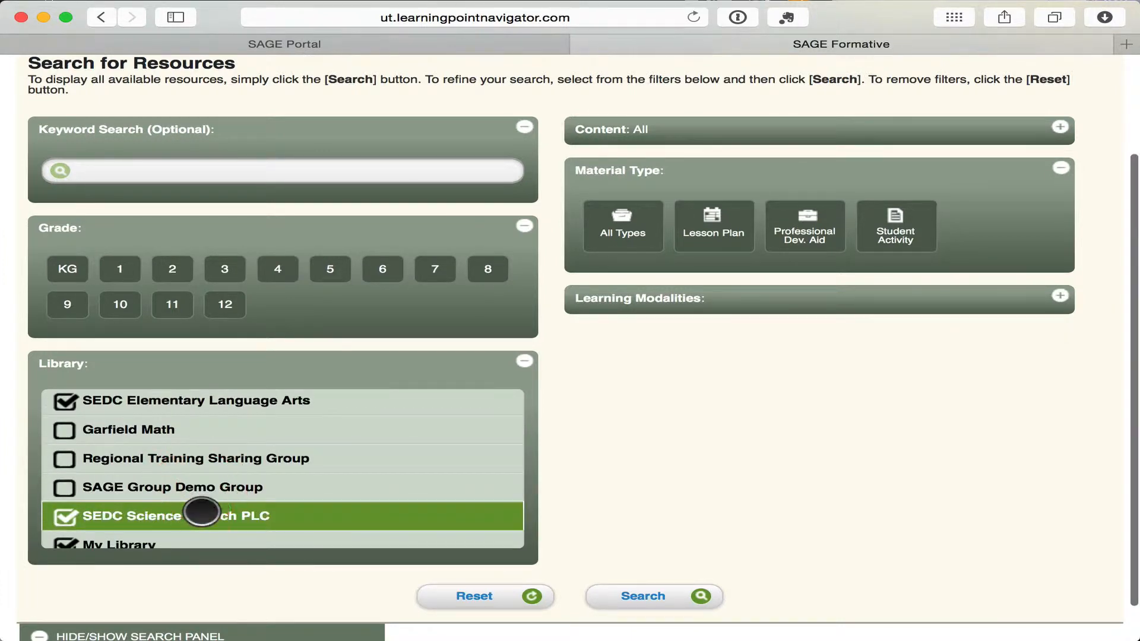
left_click(202, 513)
scroll(202, 511, "down", 1)
left_click(196, 512)
scroll(201, 517, "down", 3)
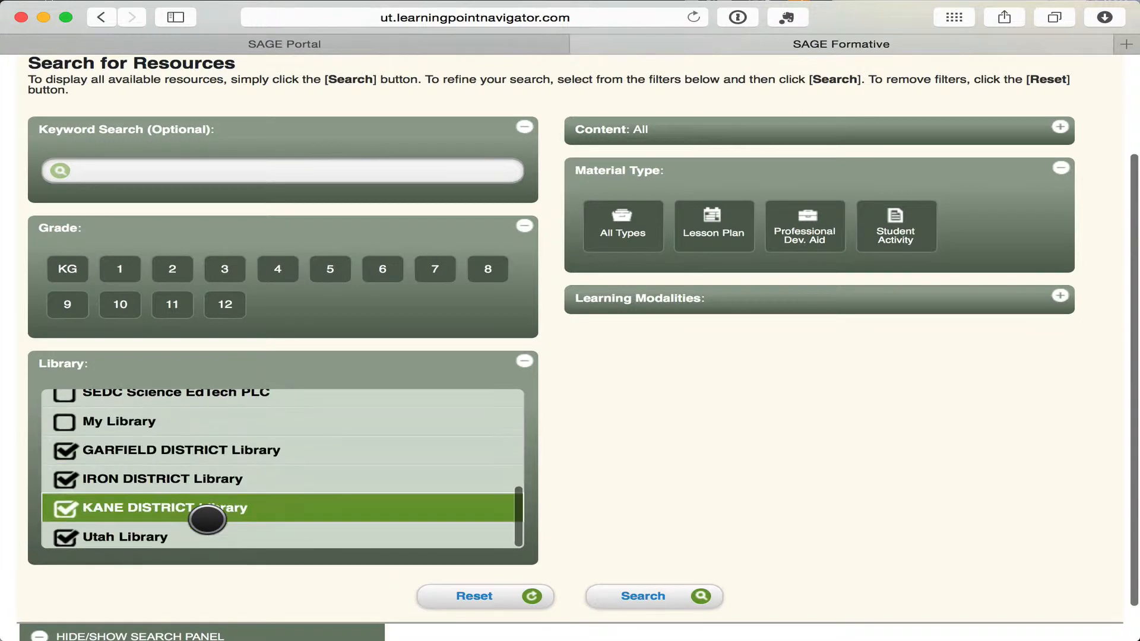
left_click(198, 446)
left_click(198, 477)
left_click(197, 506)
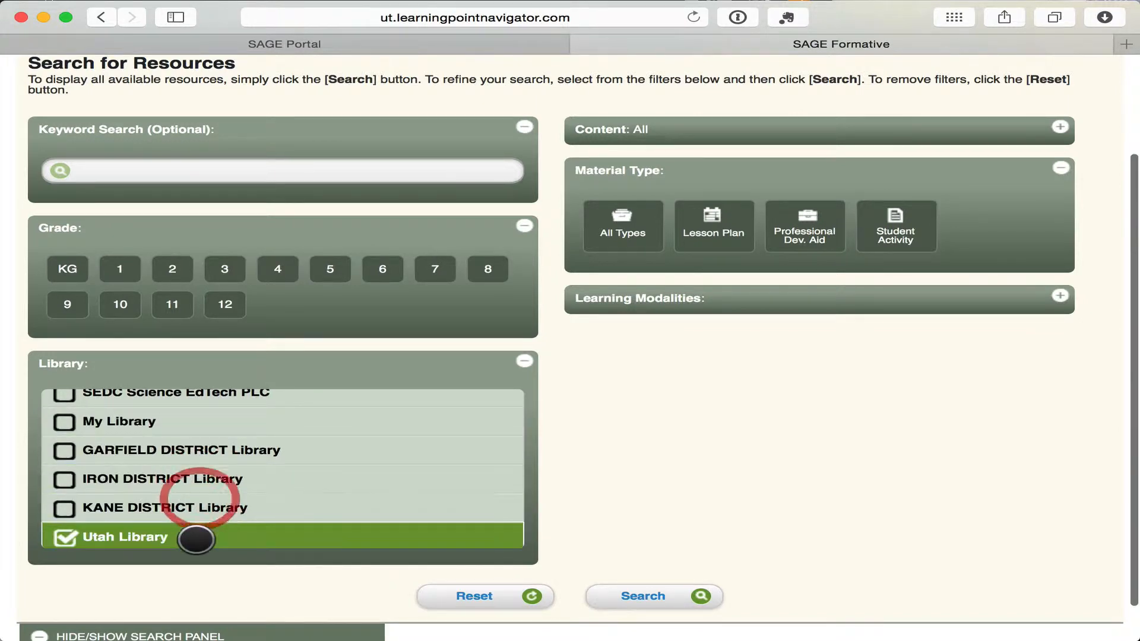
left_click(196, 537)
scroll(209, 457, "up", 5)
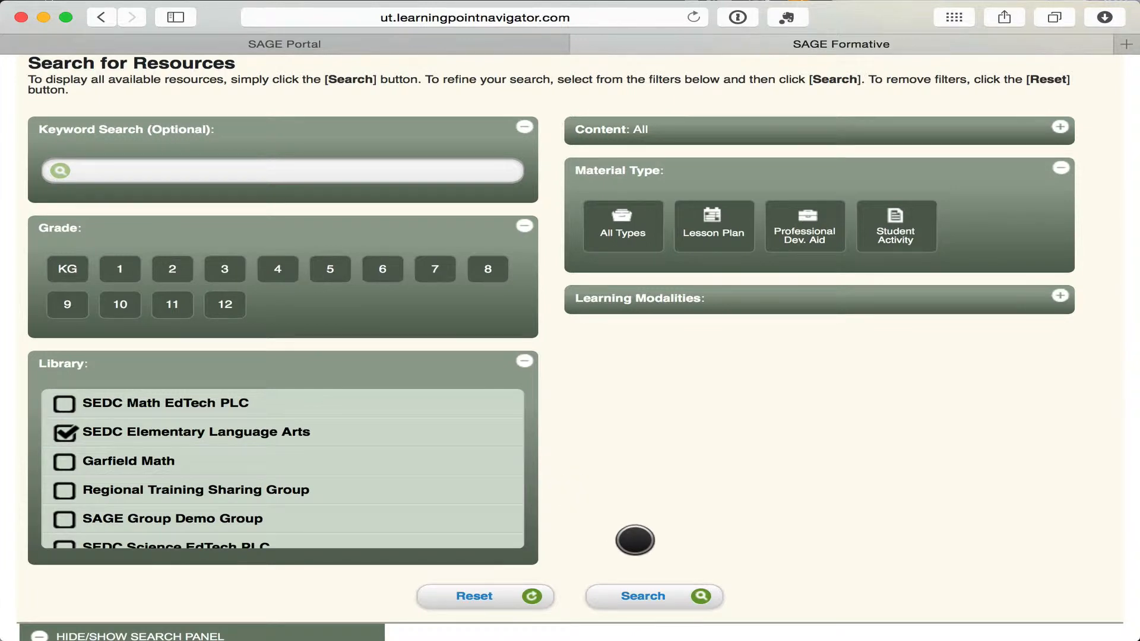
left_click(669, 590)
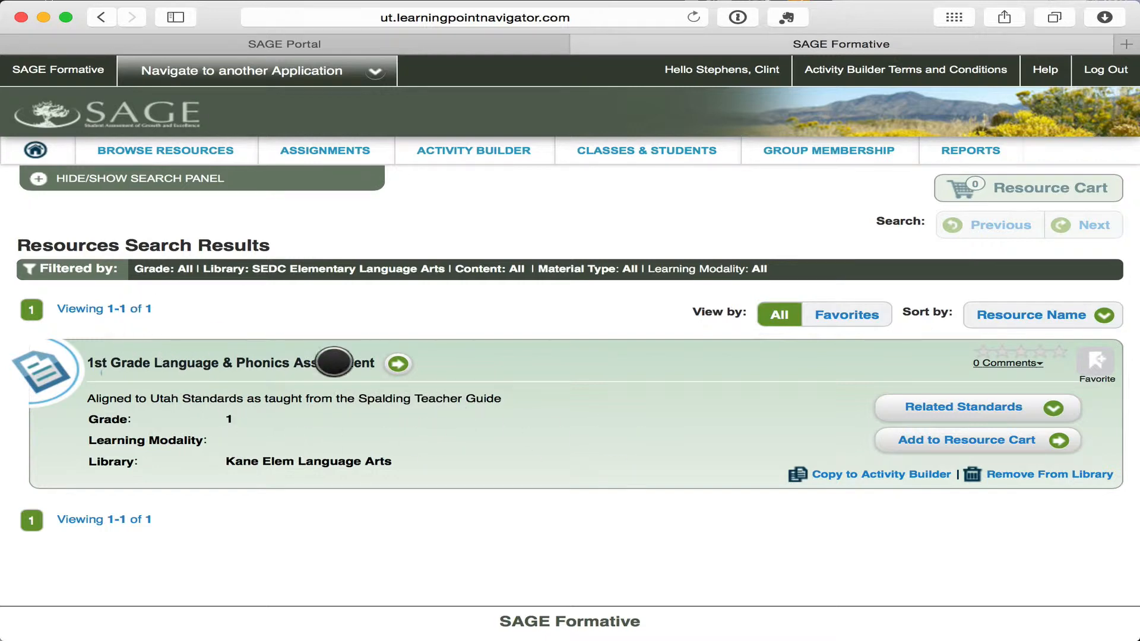
Preview the 1st Grade Language & Phonics Assessment, examine its activity list and Activity 10, and return to the search results.
left_click(399, 362)
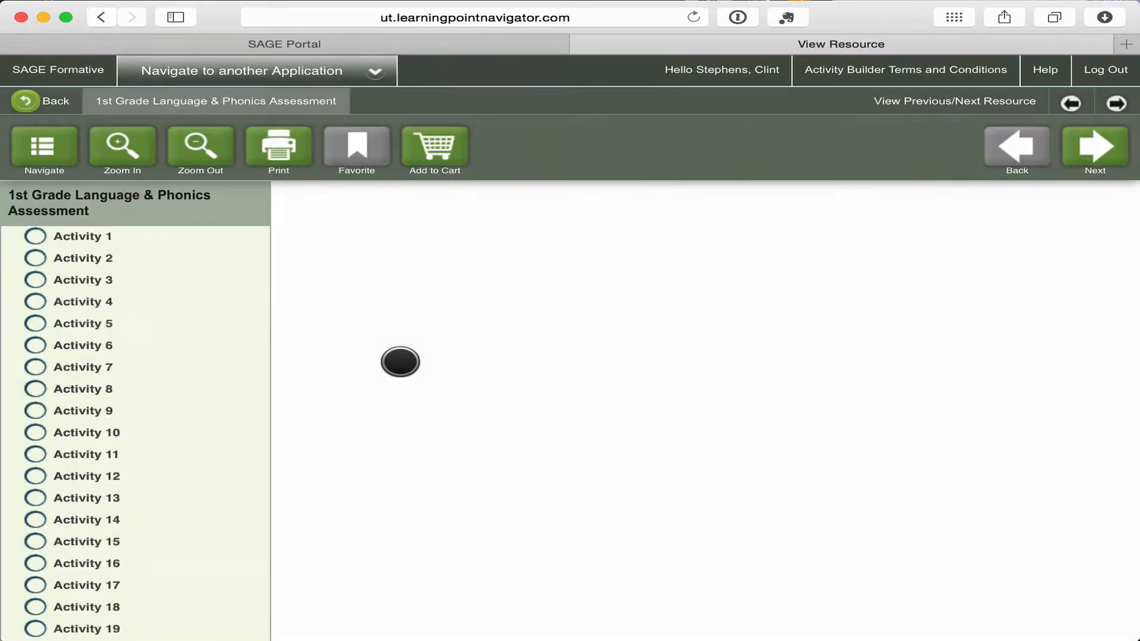
scroll(198, 420, "down", 15)
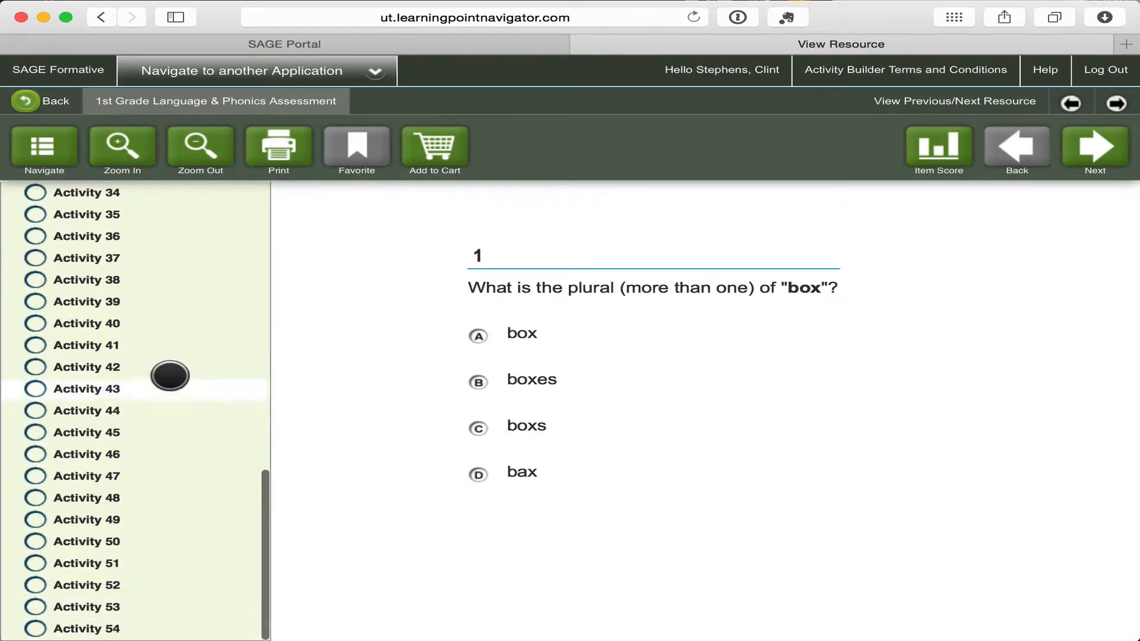
scroll(170, 377, "up", 12)
scroll(174, 367, "up", 4)
left_click(172, 366)
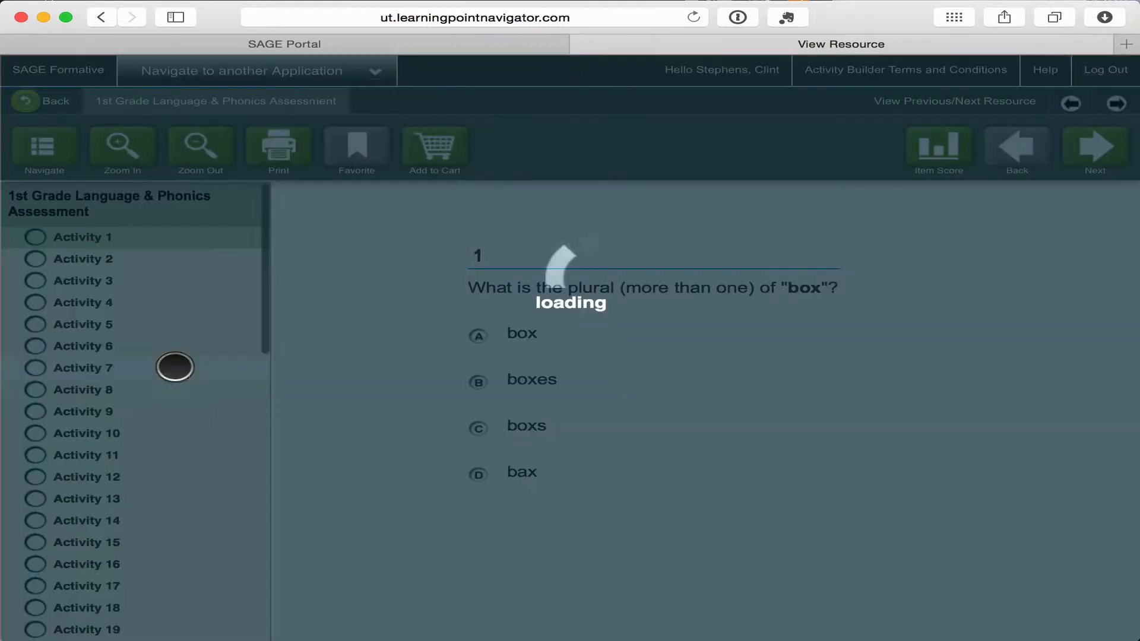
left_click(168, 439)
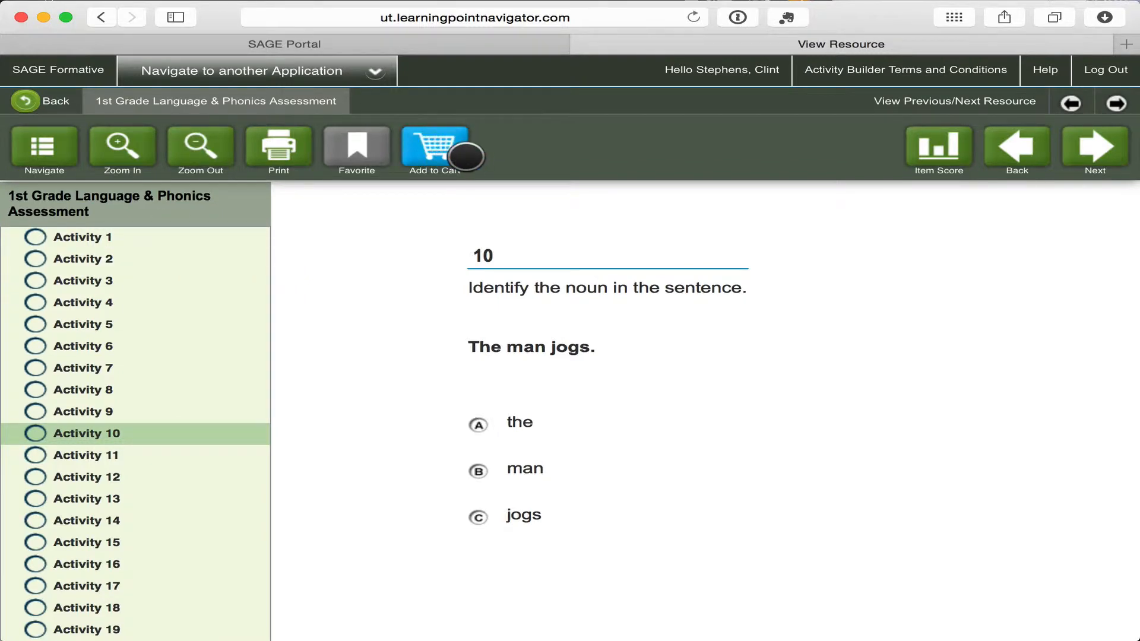
left_click(26, 101)
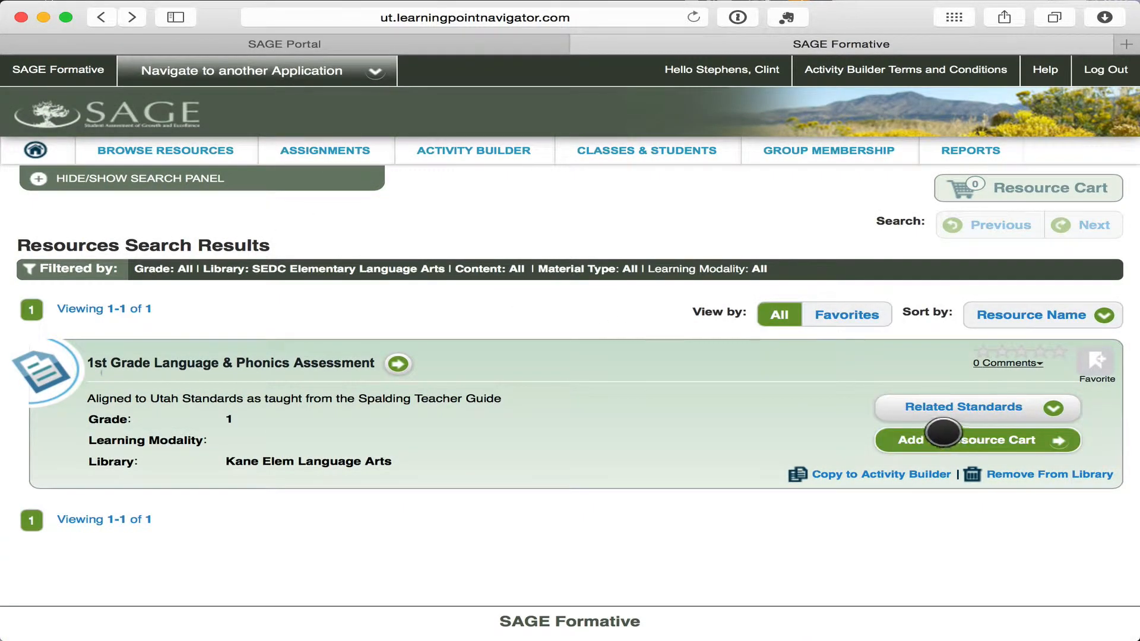
Add the 1st Grade Language & Phonics Assessment to the resource cart and create an assignment from it for KANE DISTRICT Library.
left_click(982, 428)
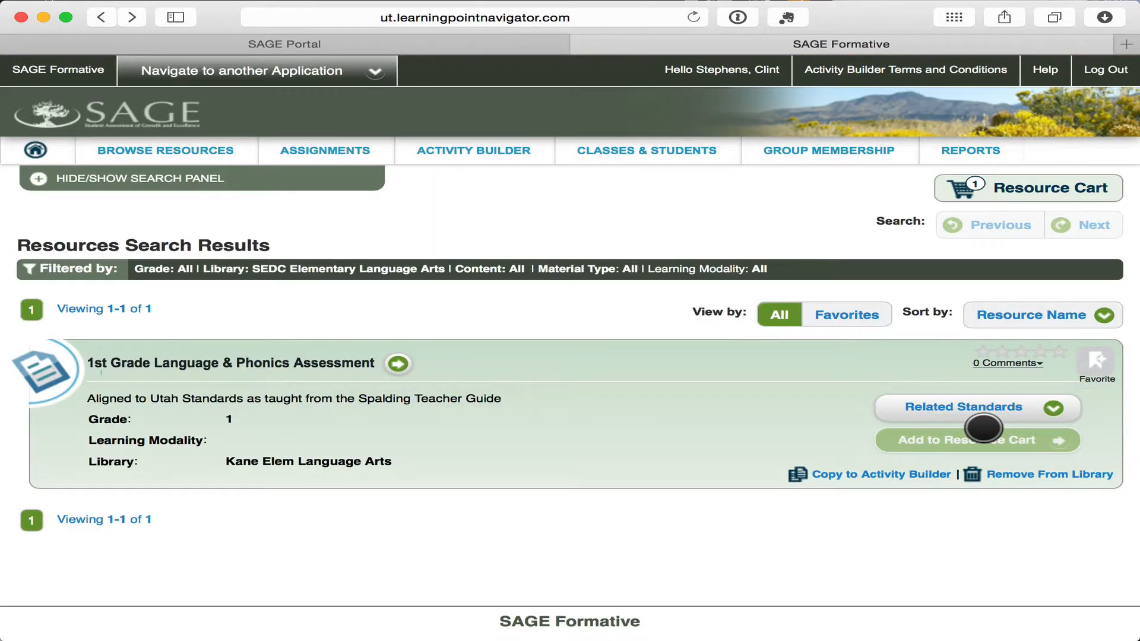
left_click(1030, 190)
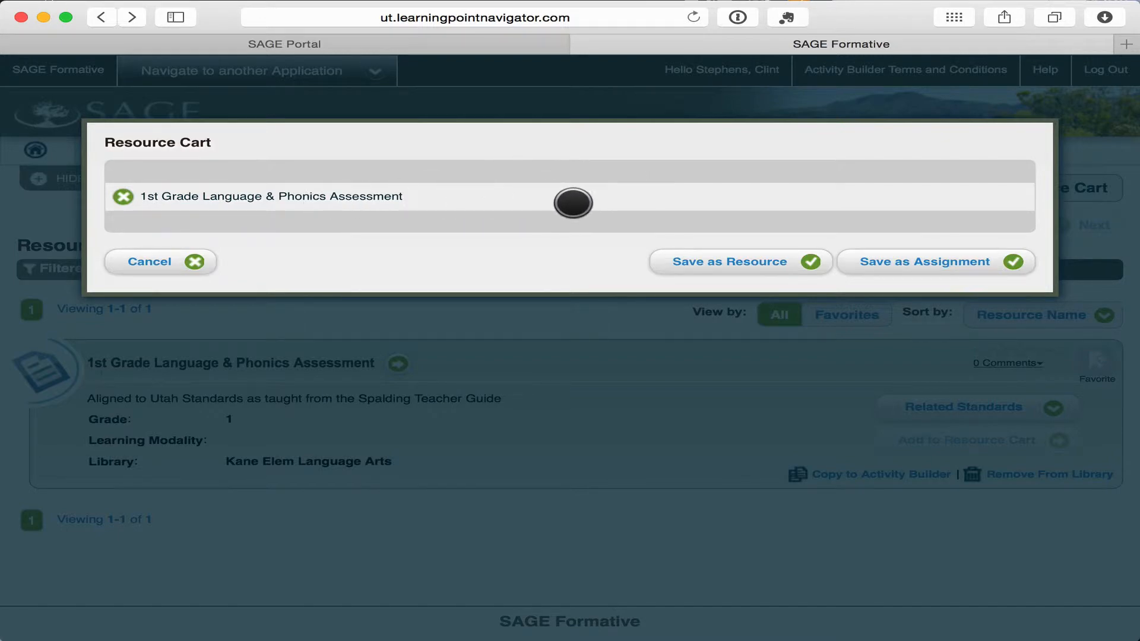
left_click(960, 262)
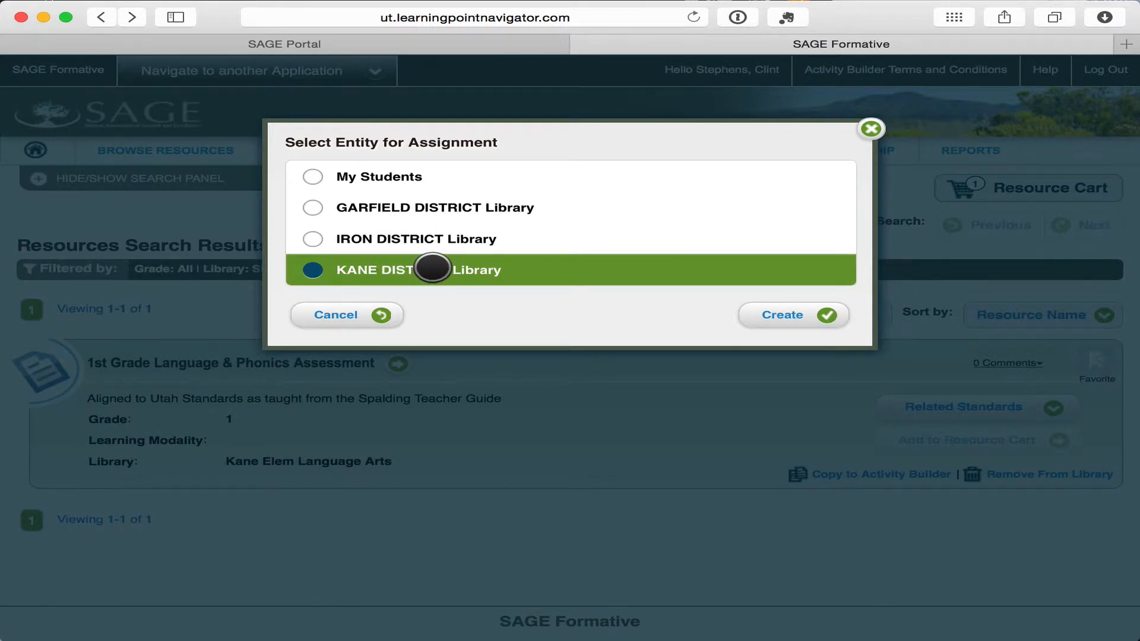
left_click(792, 311)
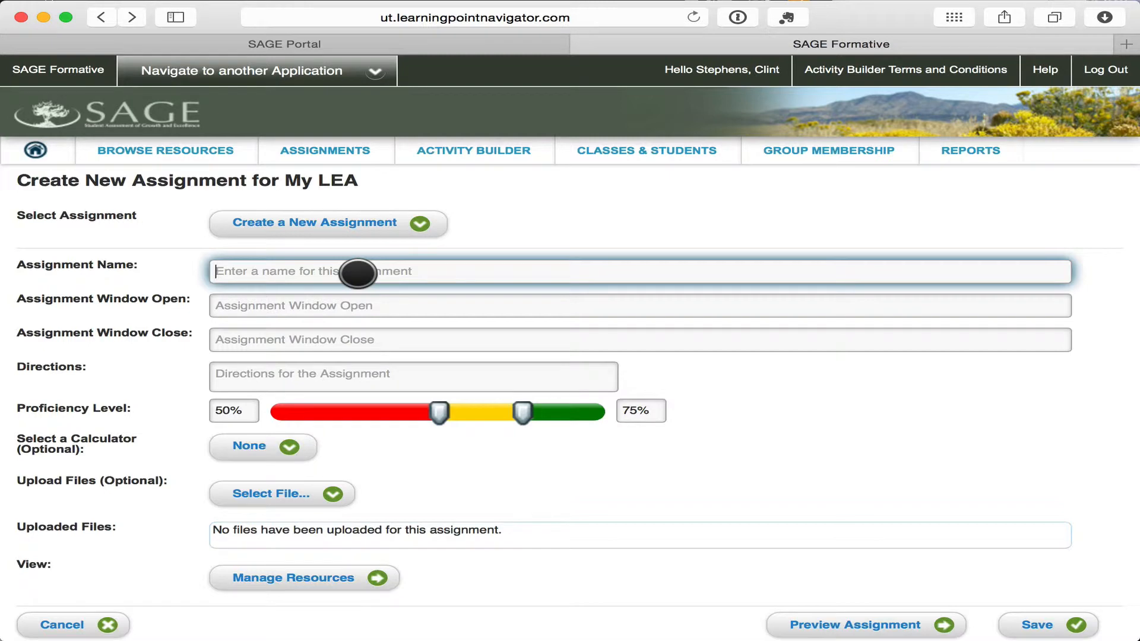
Name the new assignment "1st Grade Phonics Benchmark Assessment - 54 Questions".
type("1st Grade Phonics ")
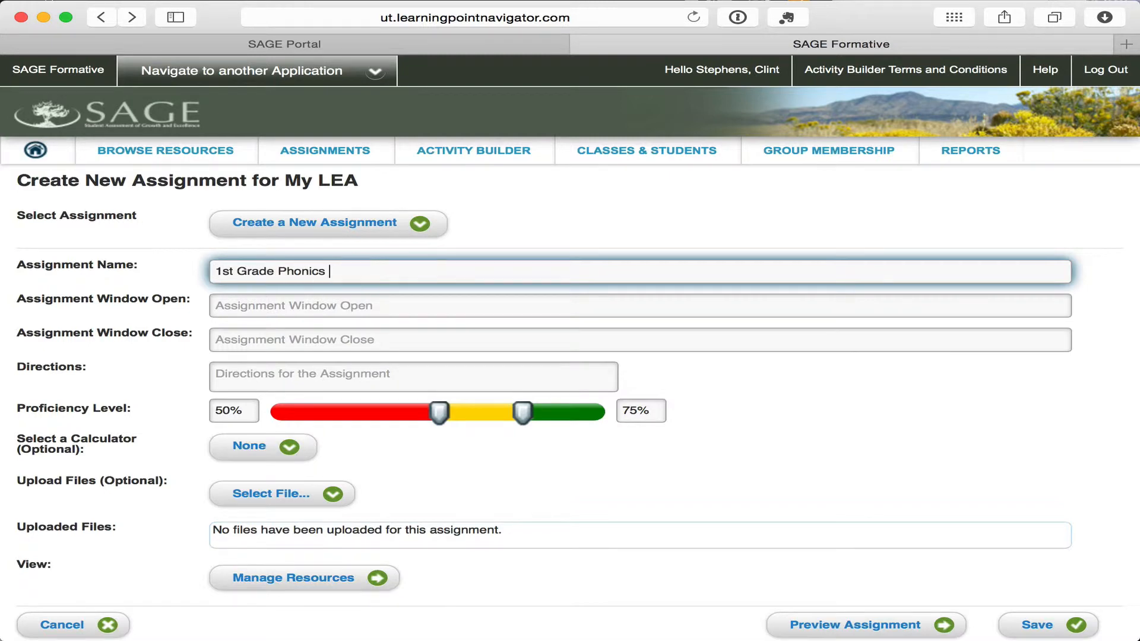
type("Benchmark Assessment")
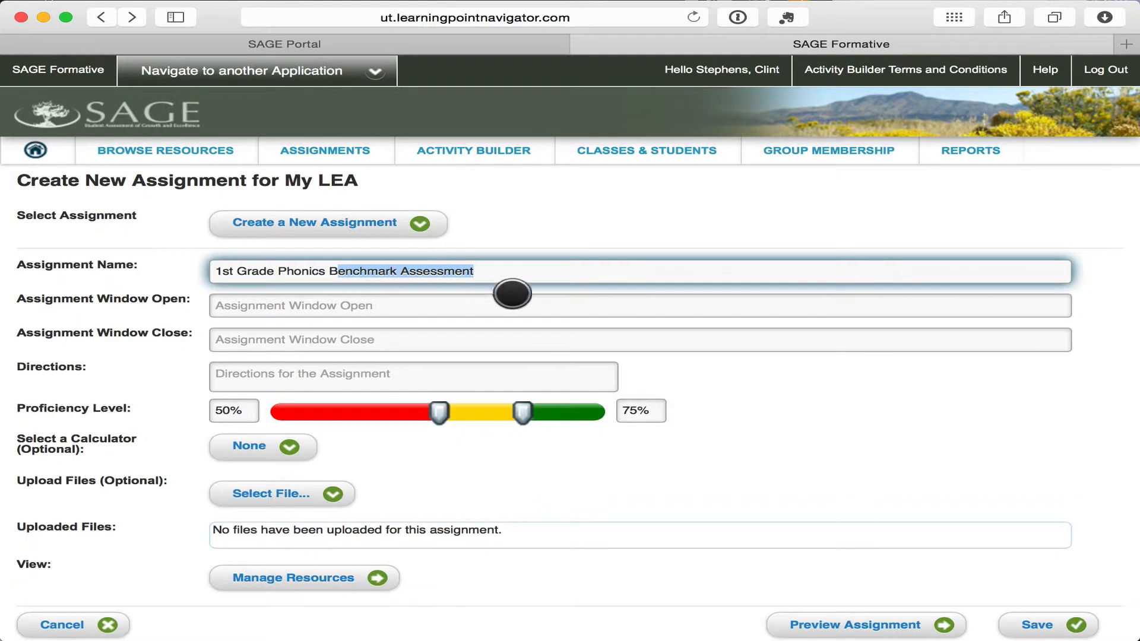
left_click(436, 303)
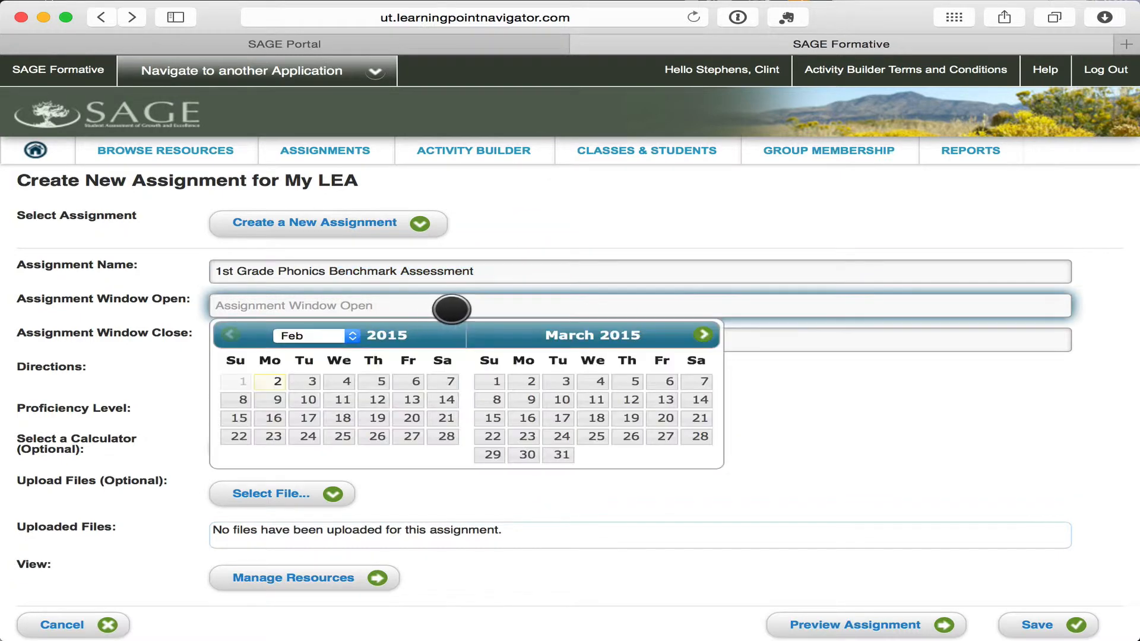
left_click(505, 274)
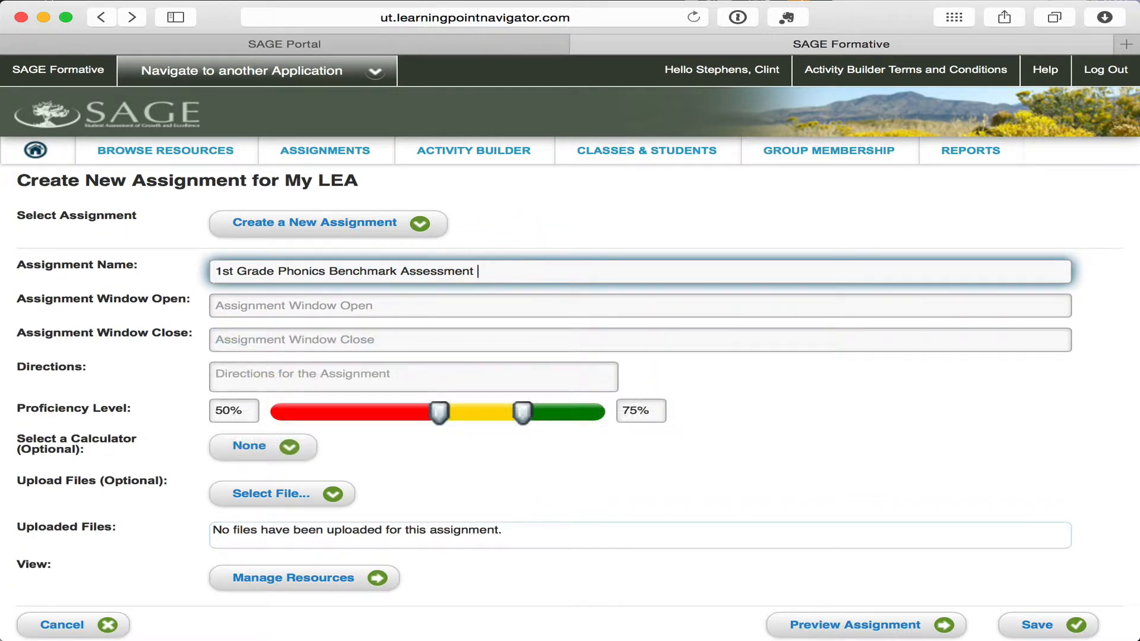
type("- 54 Questions")
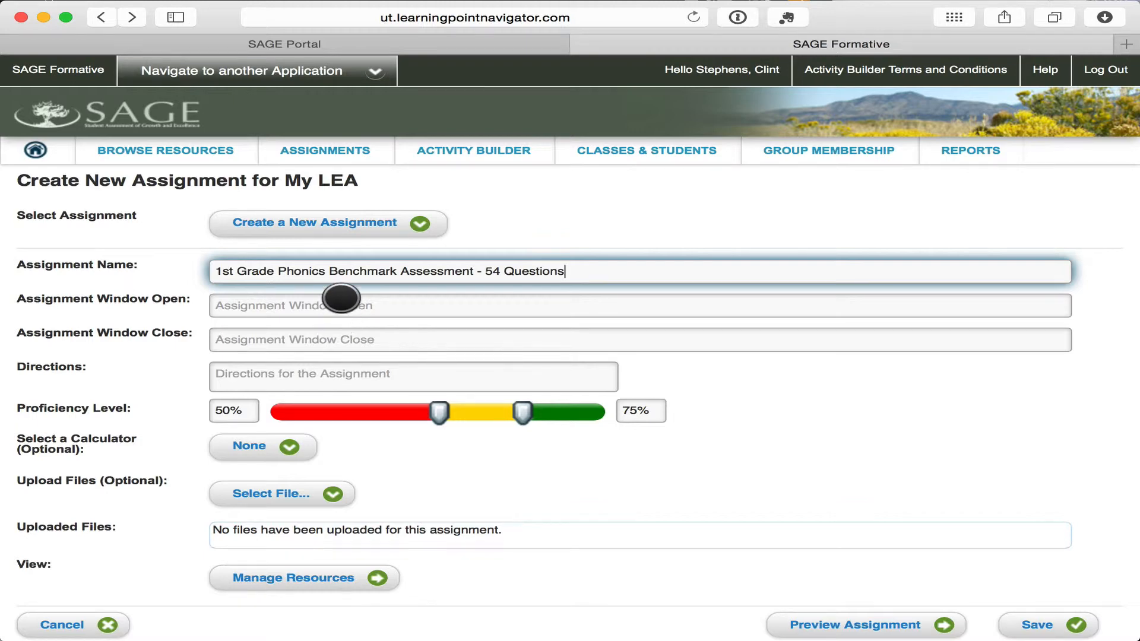
Set the assignment window to open on 02/02/2015 and close on 02/28/2015.
left_click(338, 302)
left_click(273, 380)
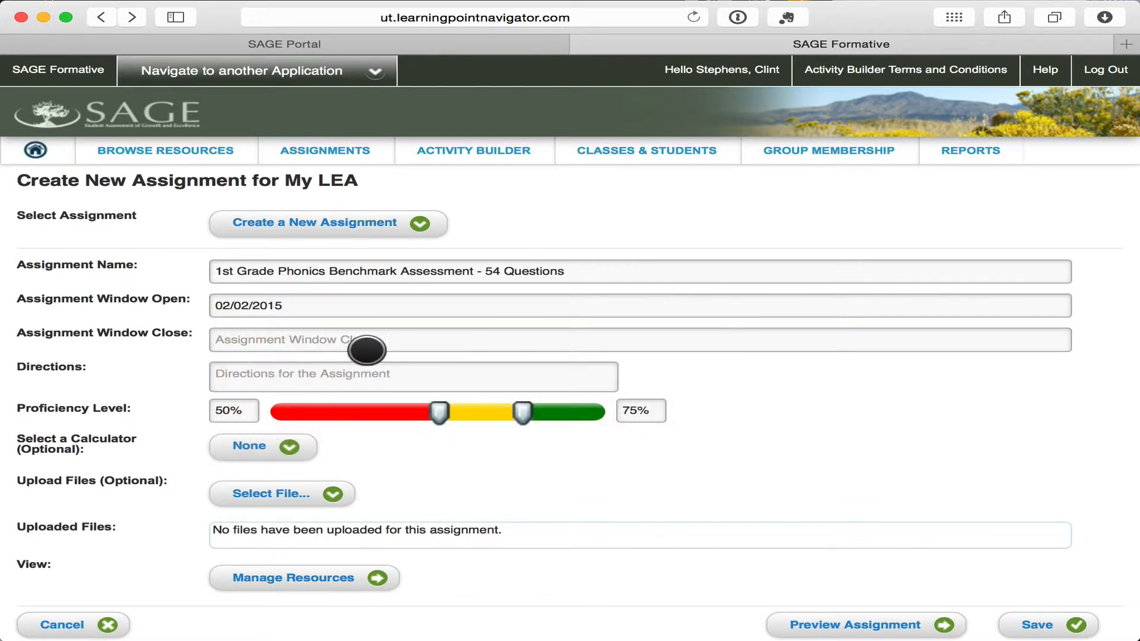
left_click(368, 339)
left_click(448, 469)
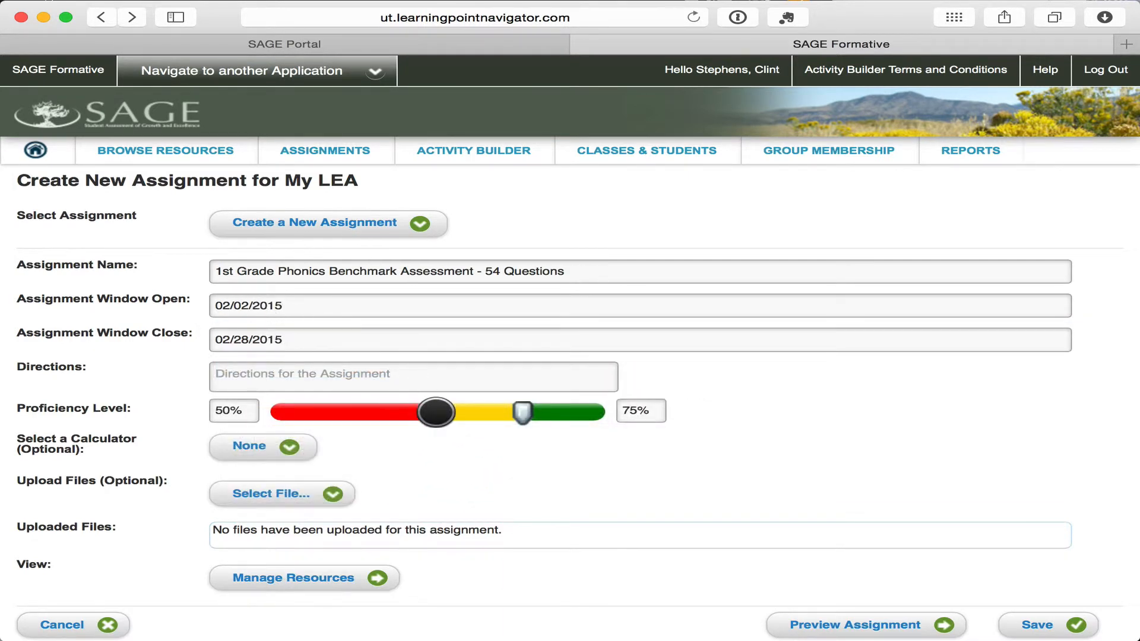
Enter "Read all questions carefully." as the directions for the new assignment.
left_click(328, 384)
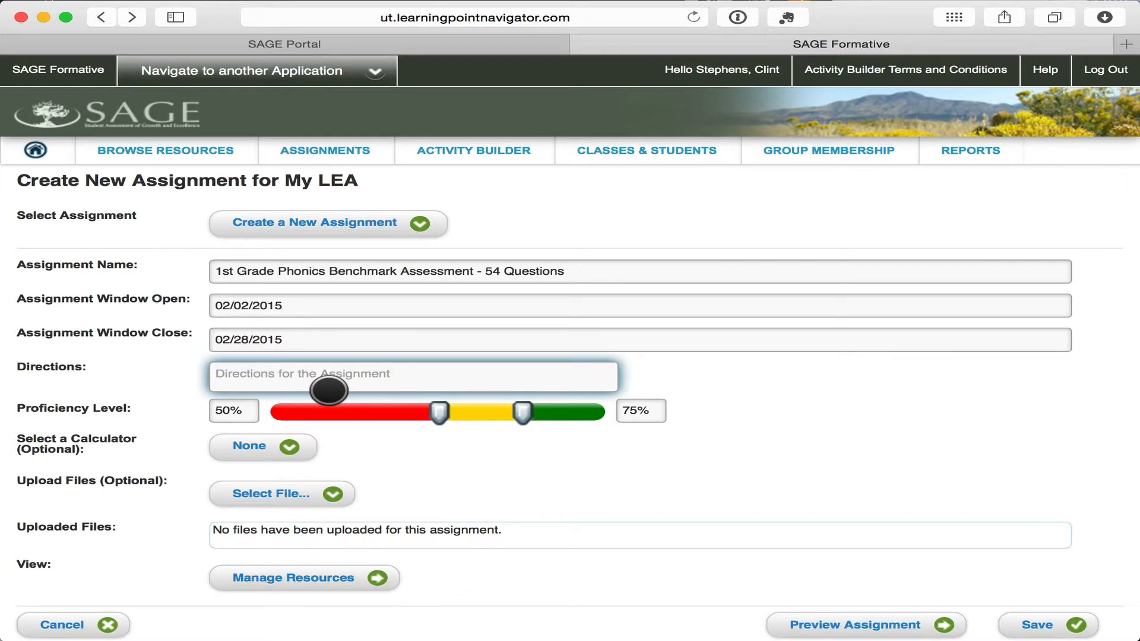
type("Read all ques")
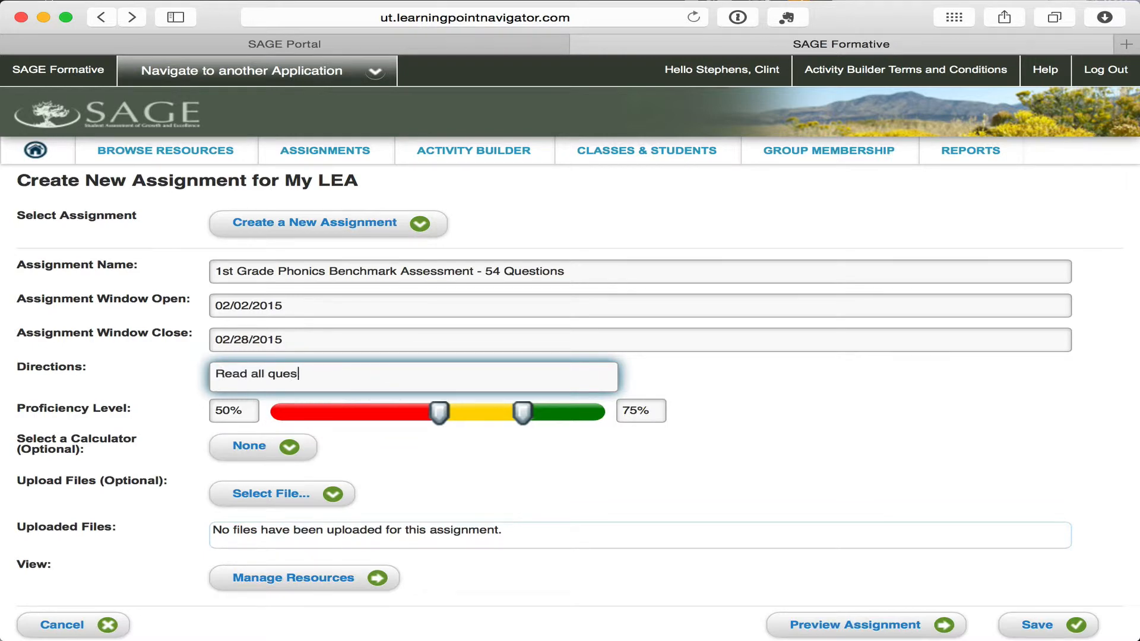
type("tions carefully.")
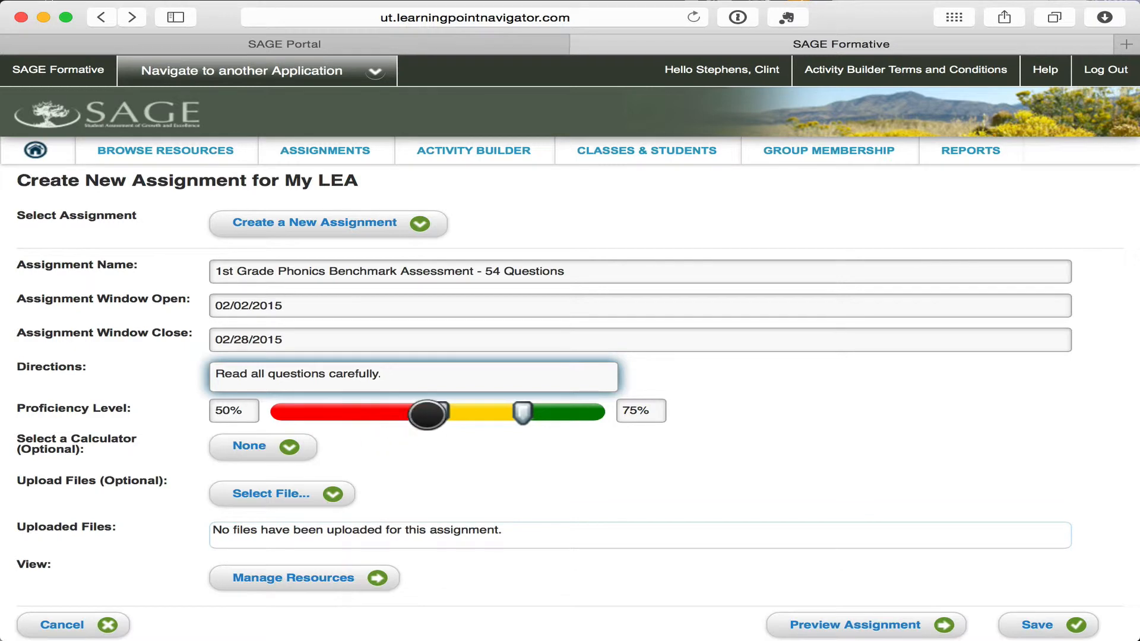
Set the assignment's proficiency level thresholds to 60% and 80%, and save the new assignment.
left_click_drag(427, 414, 474, 414)
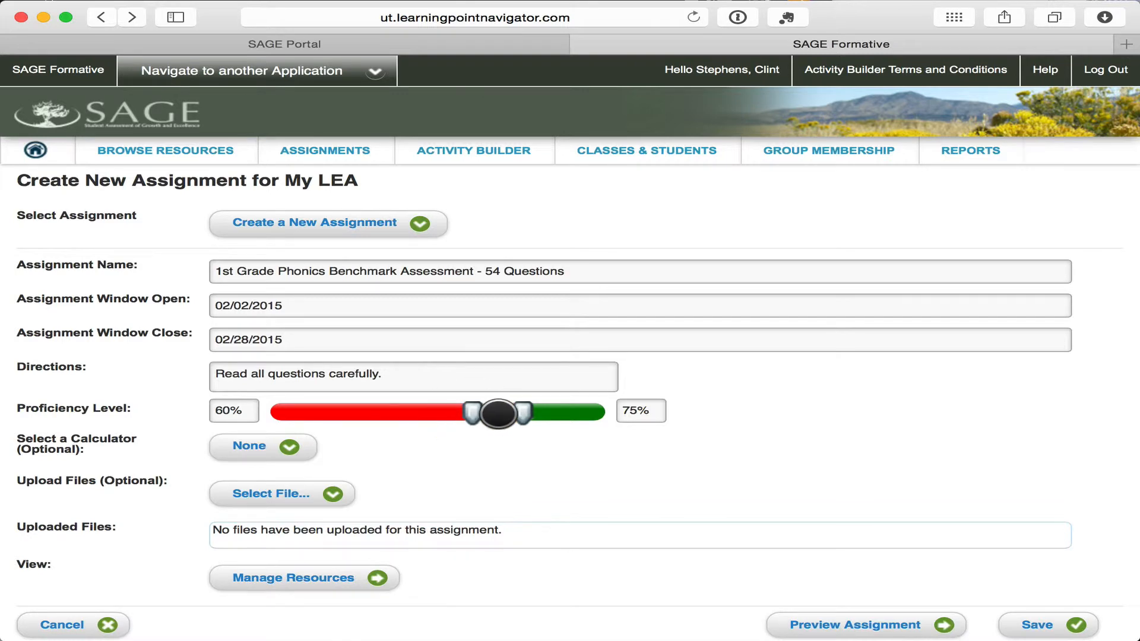
left_click_drag(519, 412, 537, 411)
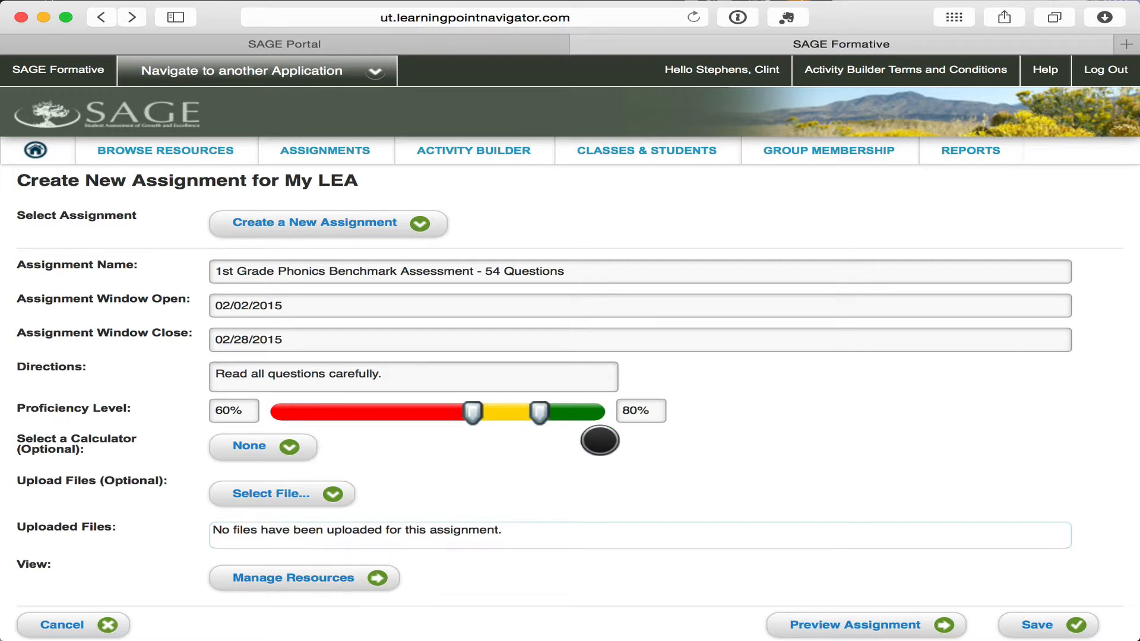
scroll(599, 441, "down", 2)
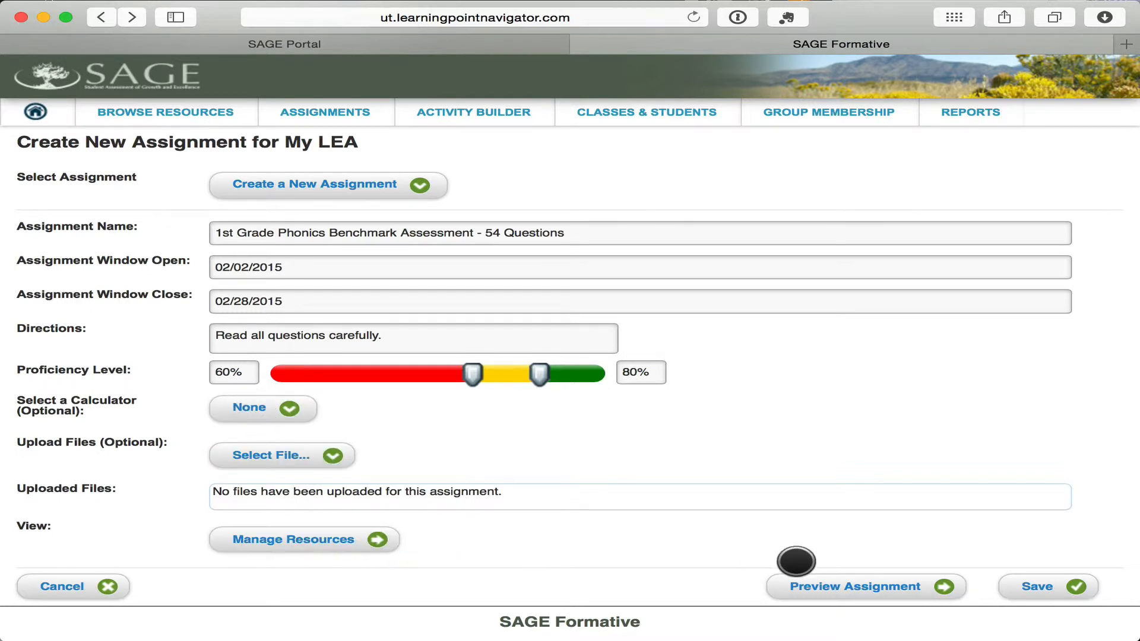
left_click(1049, 584)
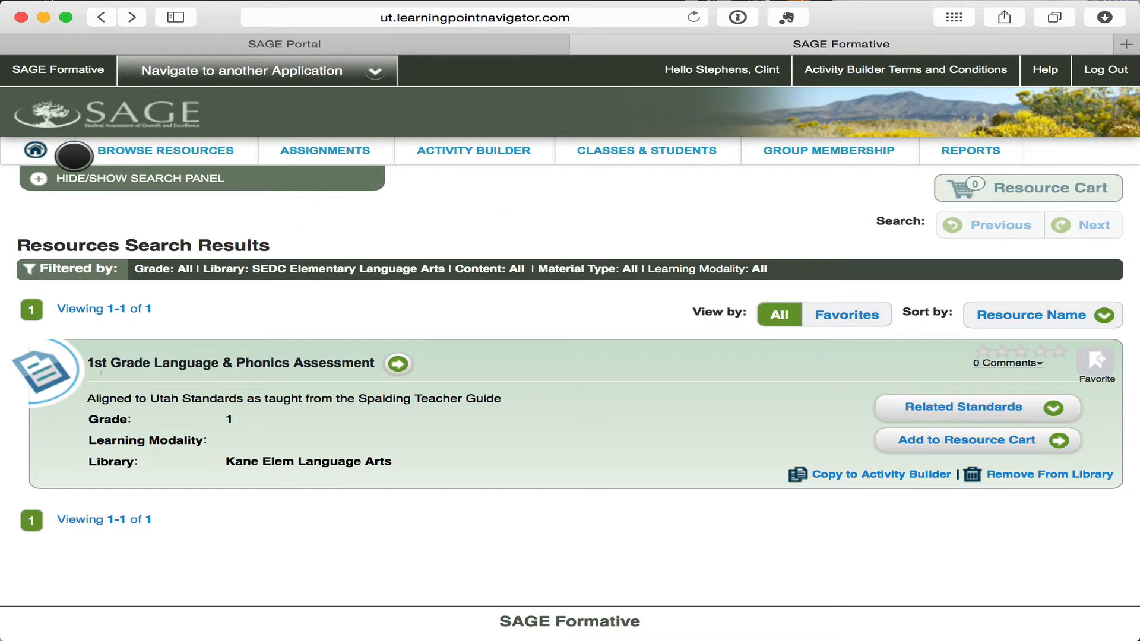
Return to the home page, open the assignments list, and show the active assignments of the KANE DISTRICT library.
left_click(37, 148)
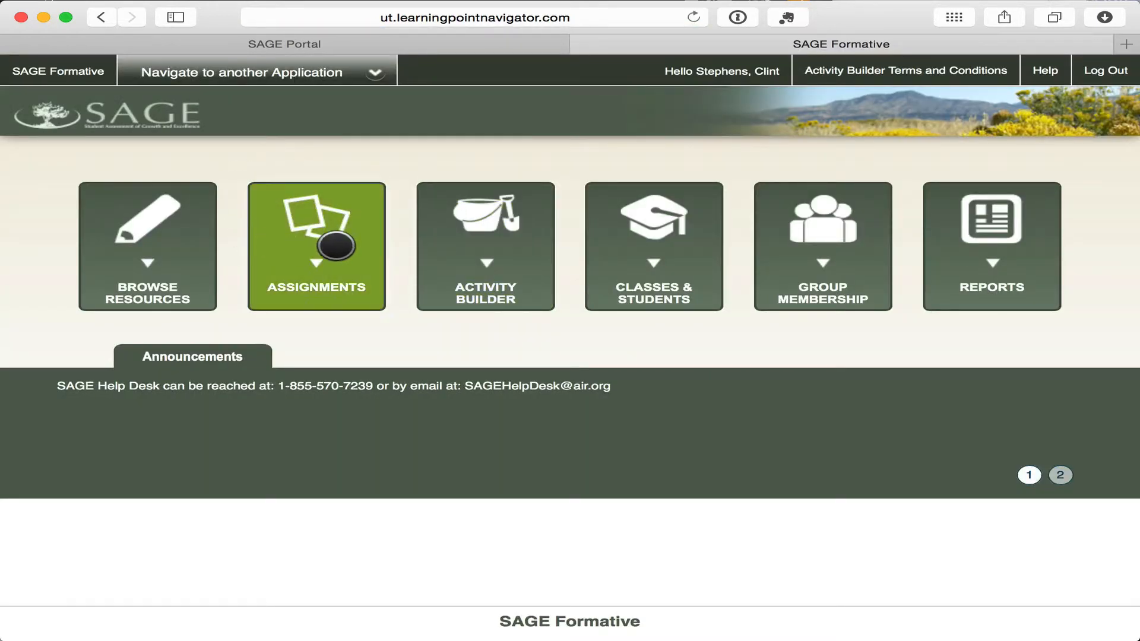
left_click(324, 245)
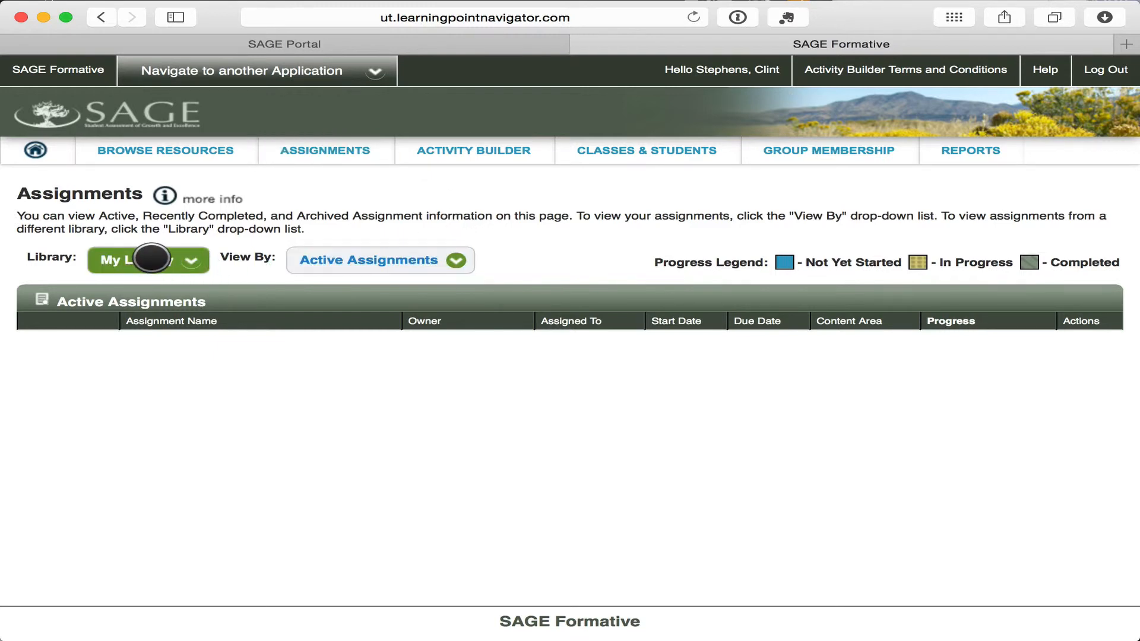
left_click(151, 258)
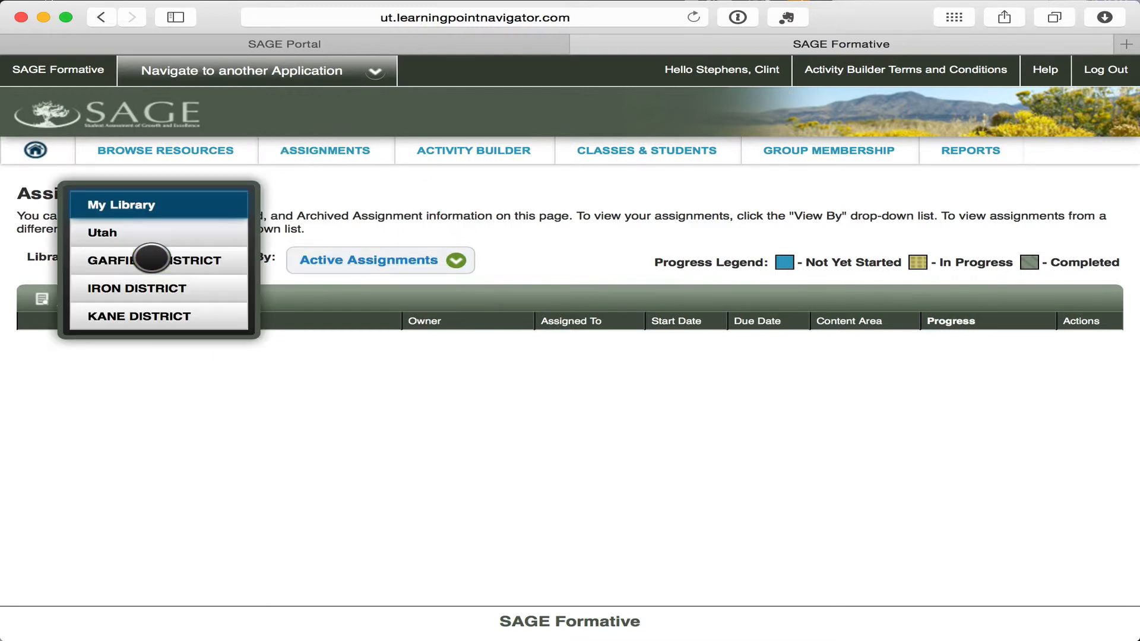
left_click(166, 313)
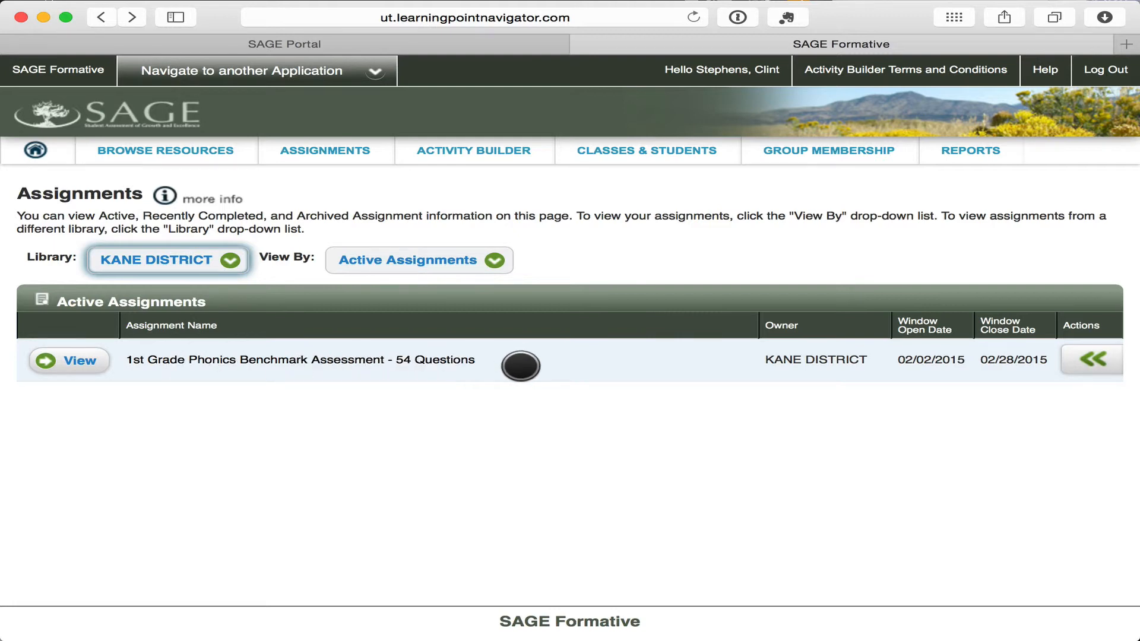
Open the 1st Grade Phonics Benchmark Assessment assignment for editing and review its settings.
left_click(1097, 358)
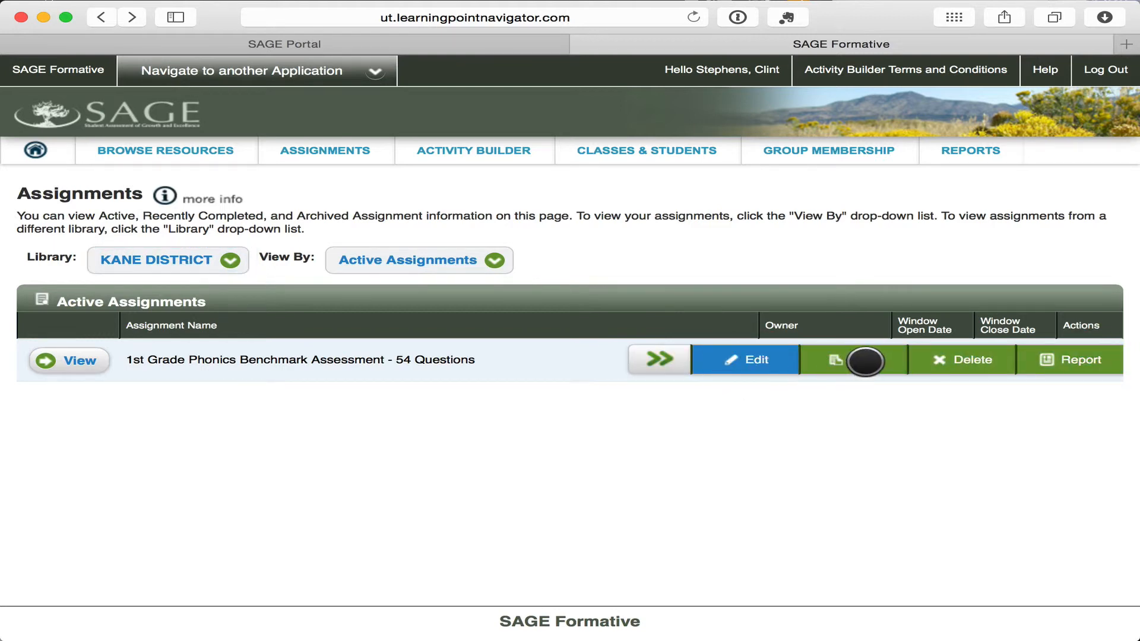
left_click(856, 359)
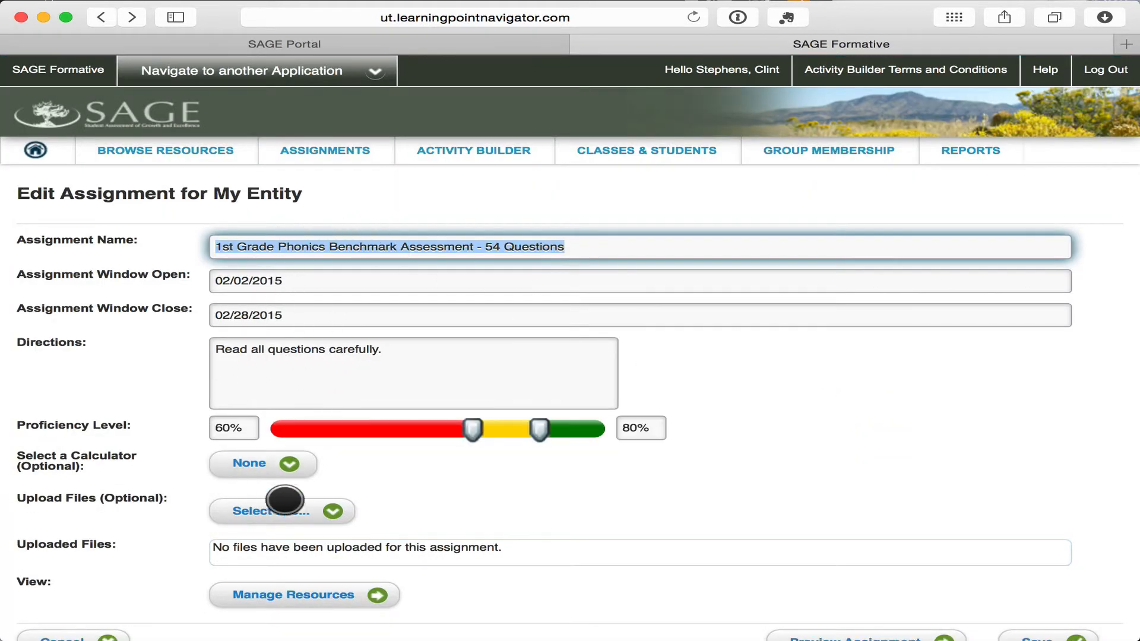
scroll(496, 565, "down", 2)
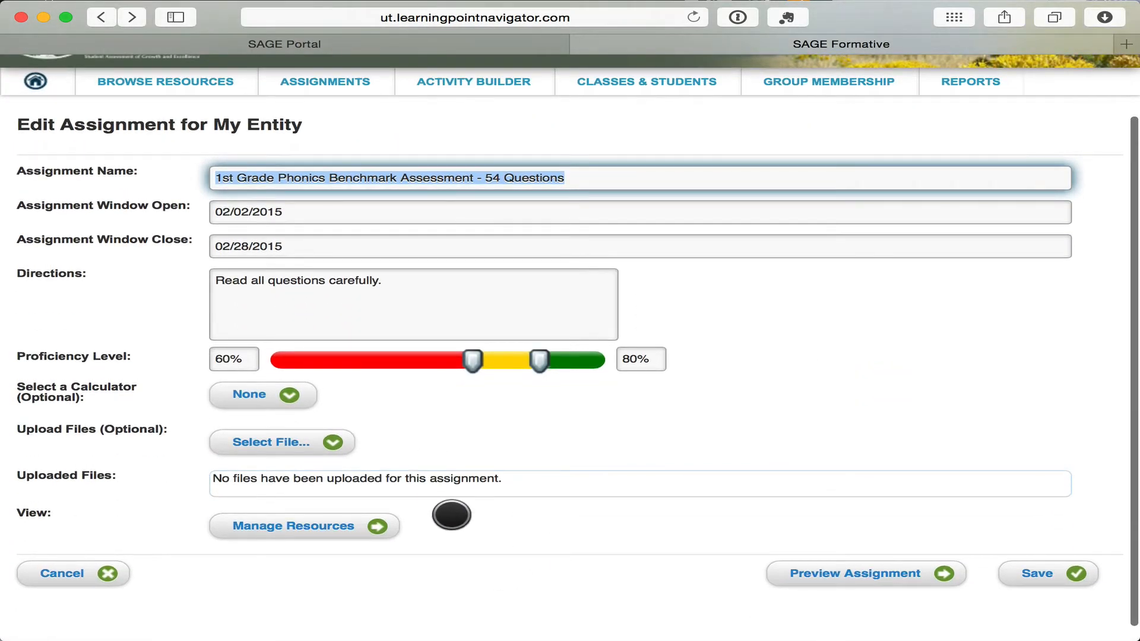